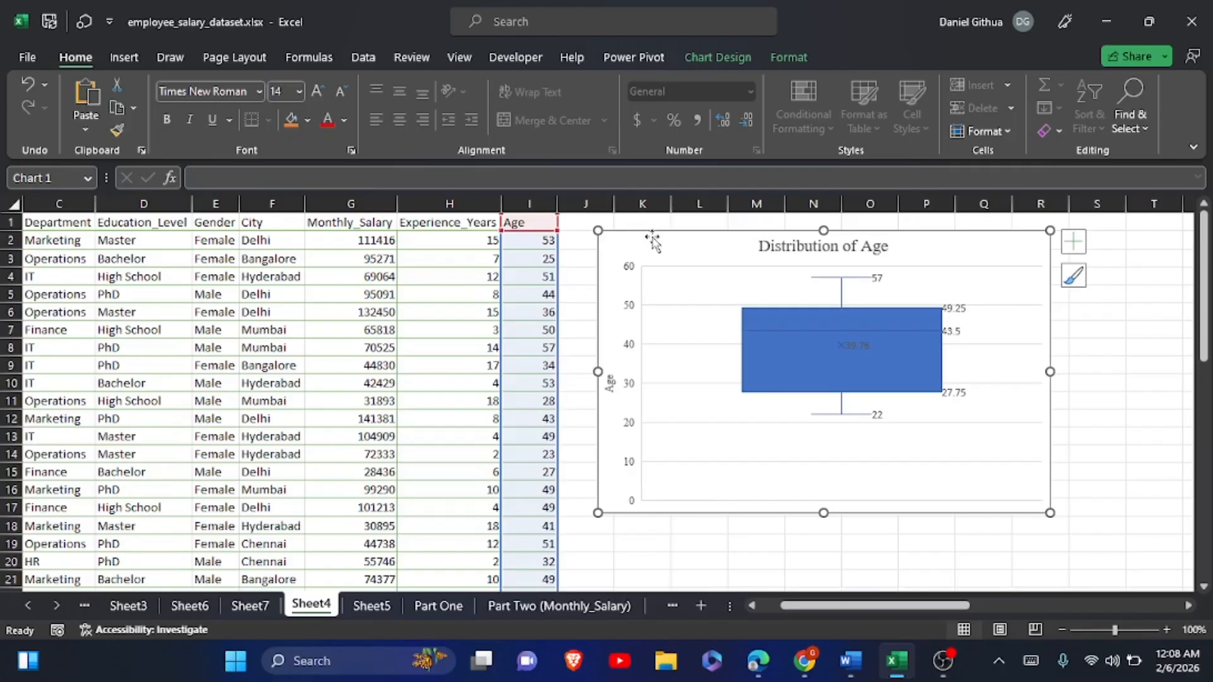
# Delete the Distribution of Age box plot and start the Descriptive Statistics analysis tool.
pyautogui.press('Delete')
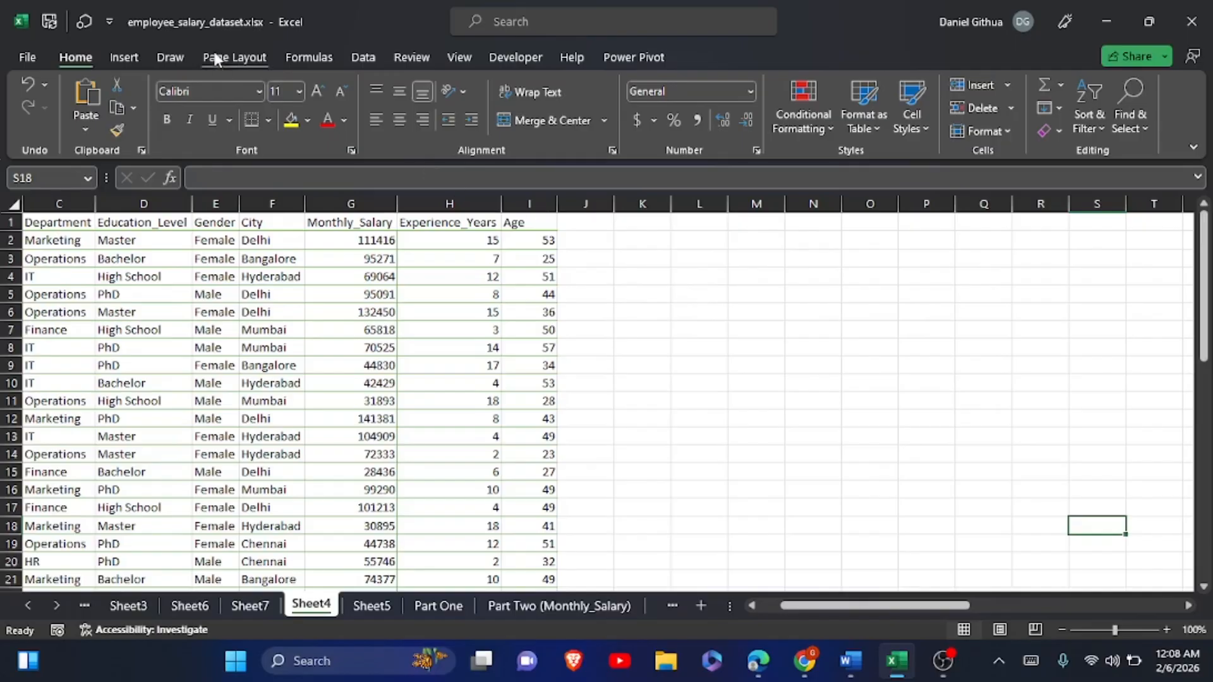
pyautogui.click(364, 57)
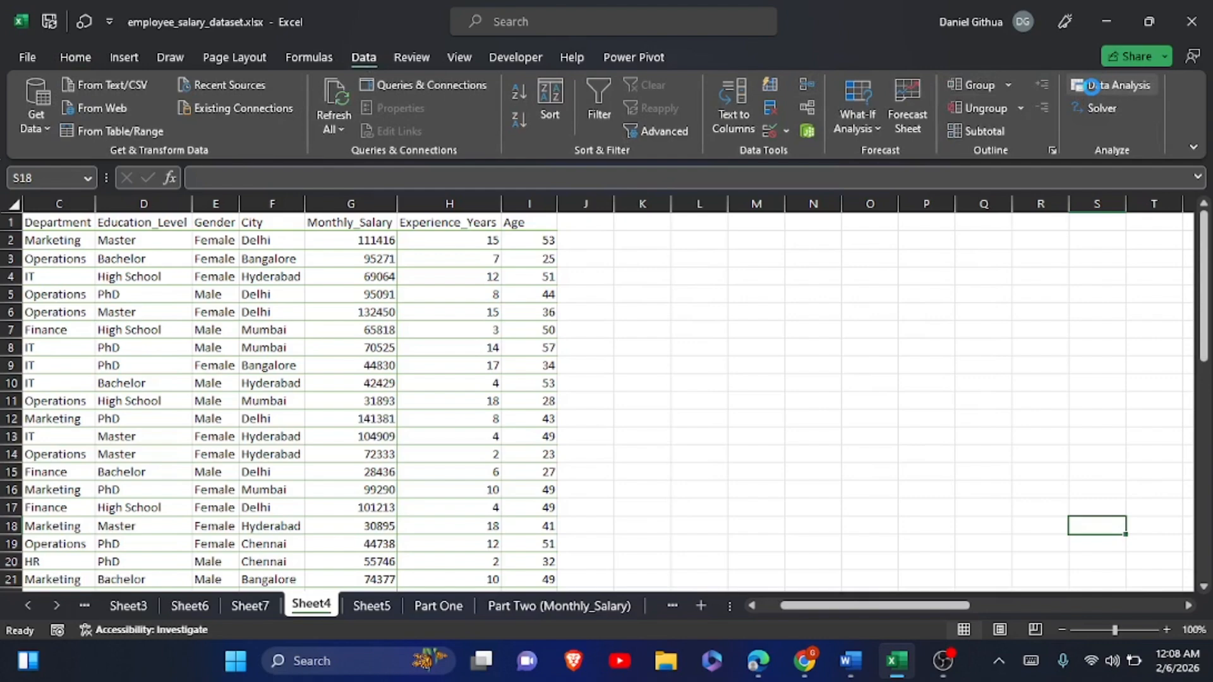
pyautogui.click(1091, 87)
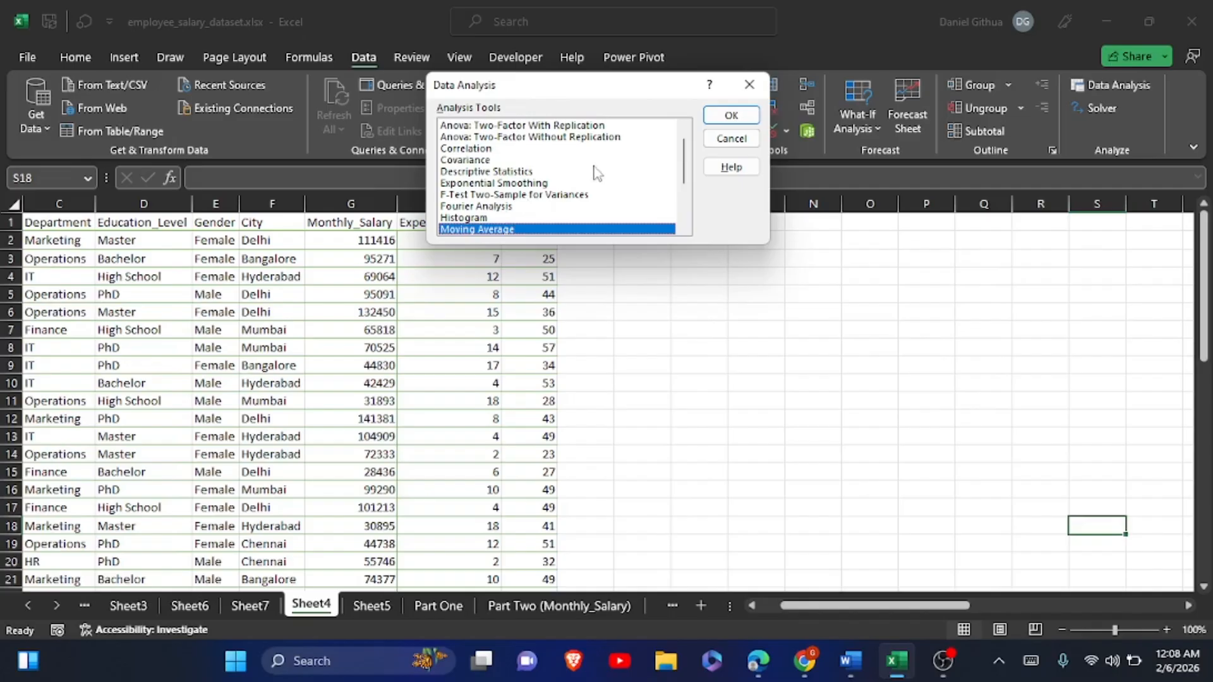
pyautogui.click(509, 173)
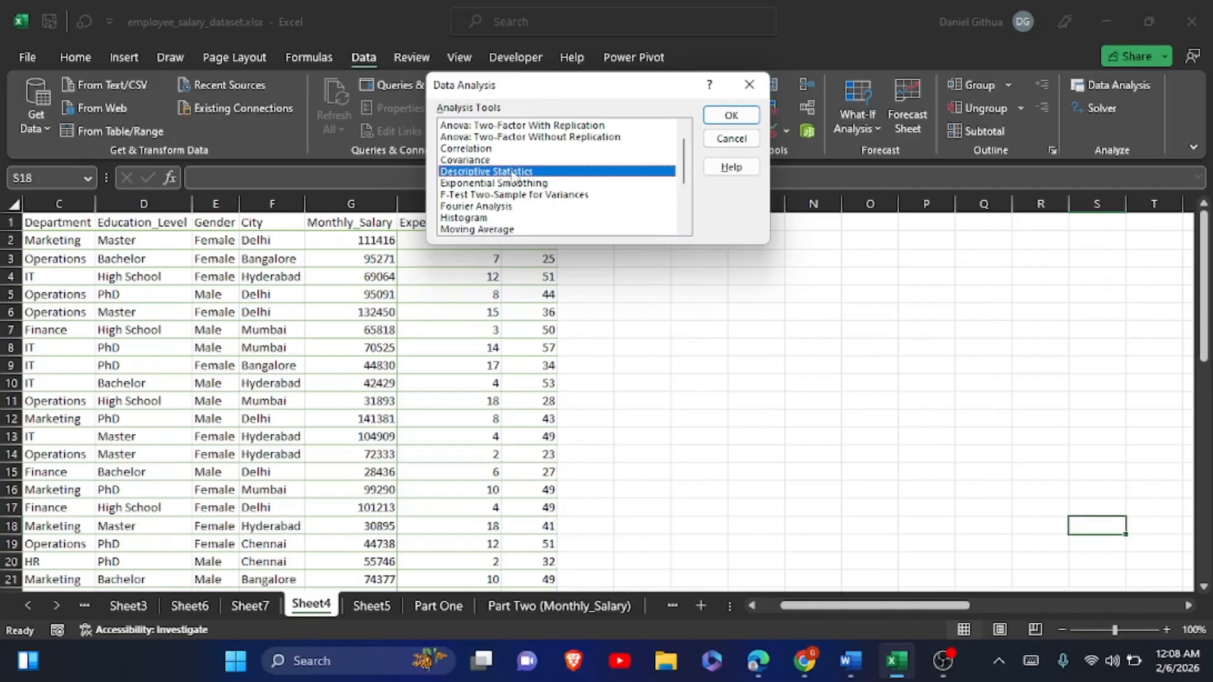
pyautogui.click(732, 116)
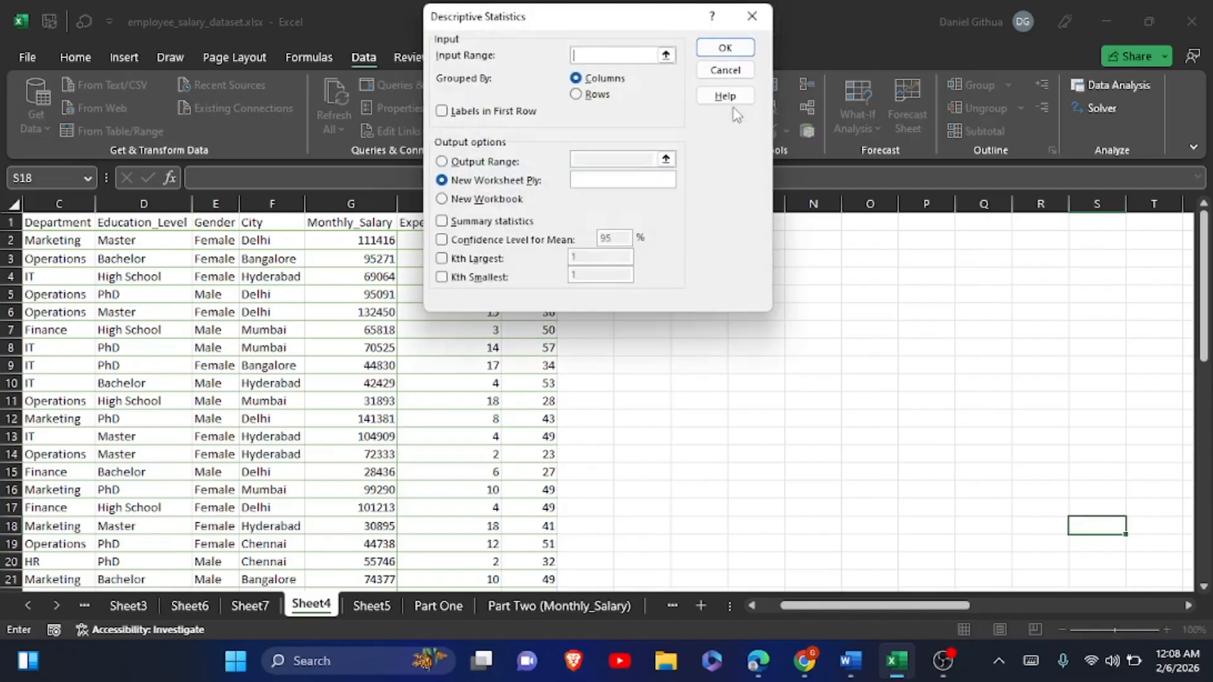
# Set the Descriptive Statistics input range to the Age column, $I$1:$I$51, with labels in the first row.
pyautogui.click(666, 55)
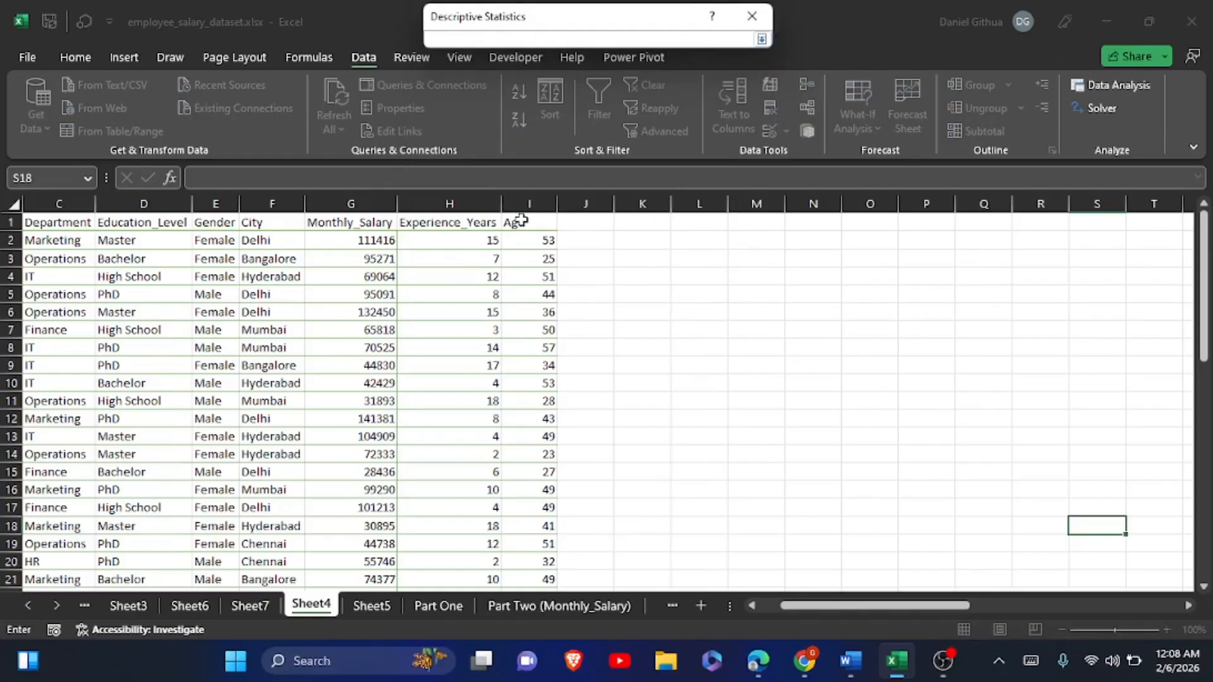
pyautogui.moveTo(521, 221); pyautogui.dragTo(543, 544)
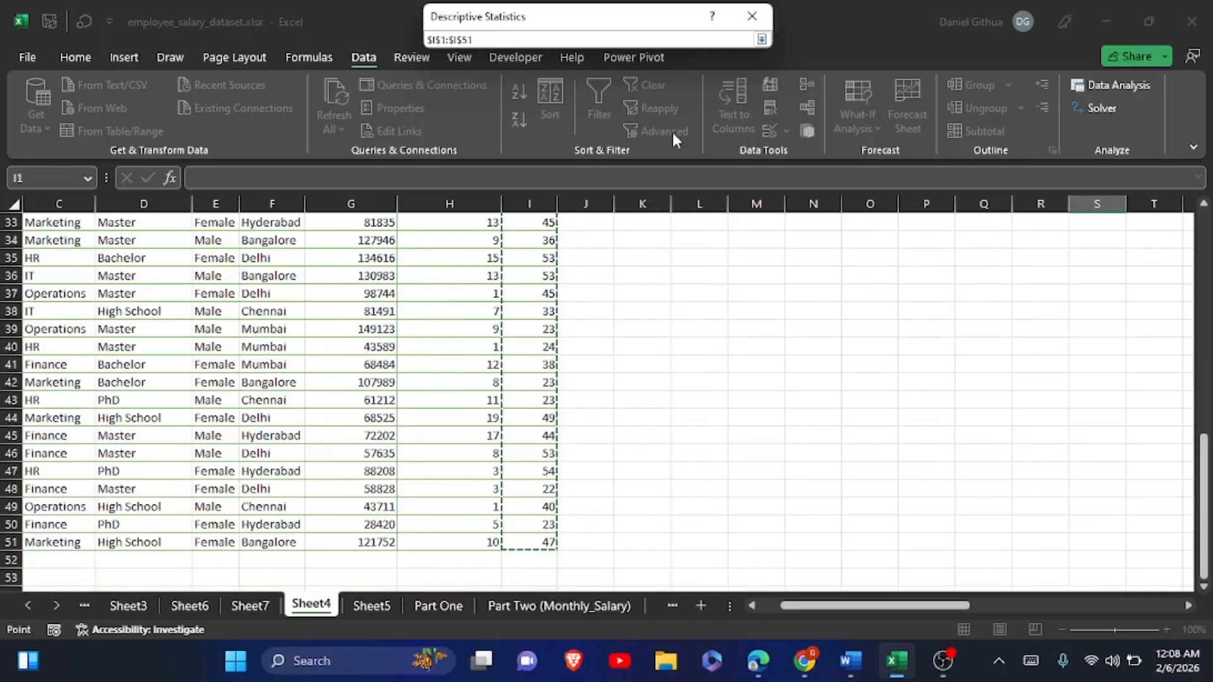
pyautogui.click(762, 40)
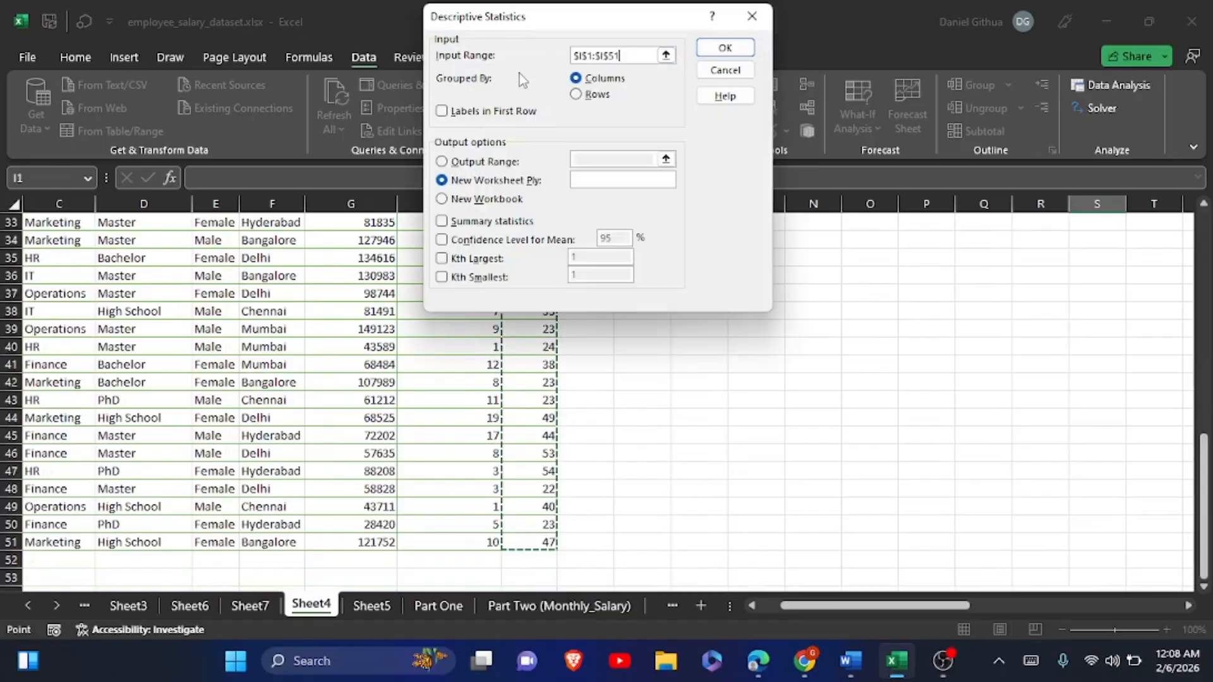
pyautogui.click(441, 111)
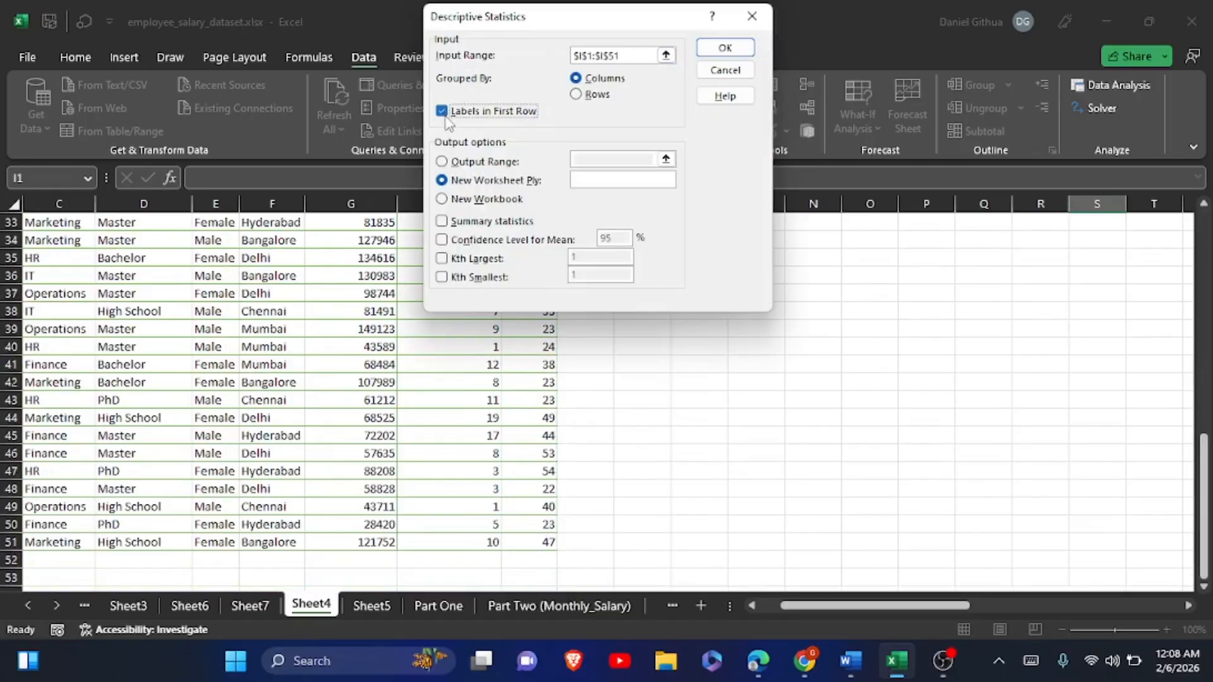
# Generate summary statistics for Age with the output range starting at cell $S$2.
pyautogui.click(442, 162)
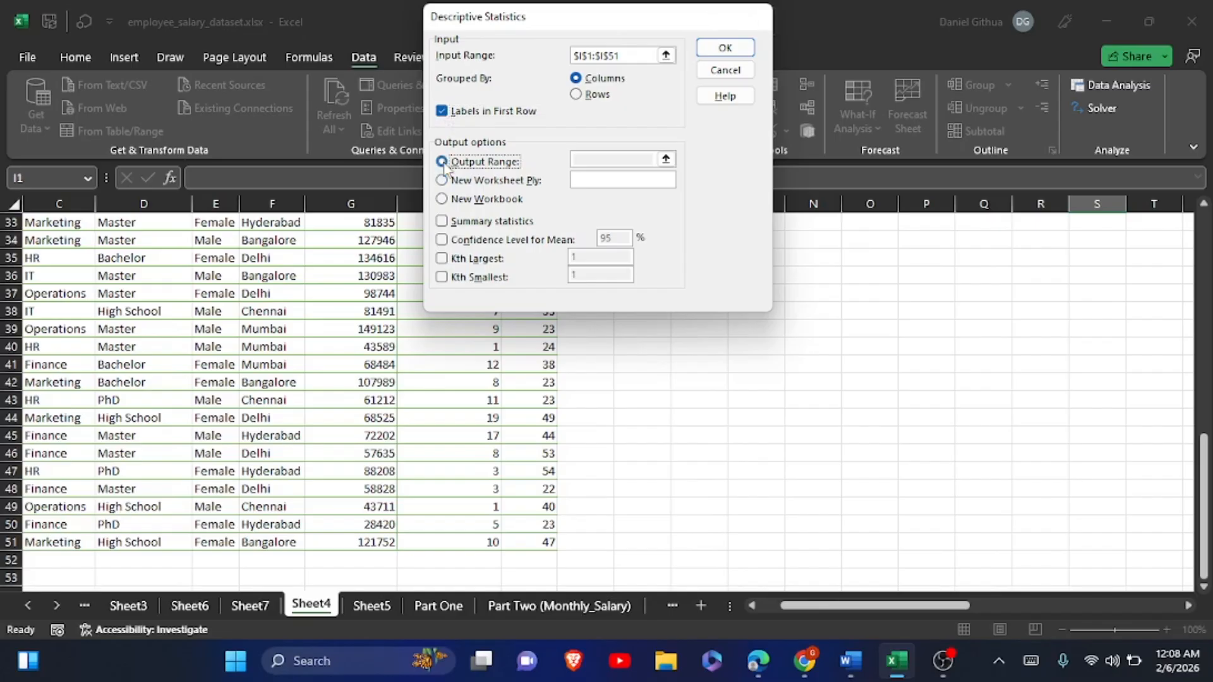
pyautogui.click(661, 154)
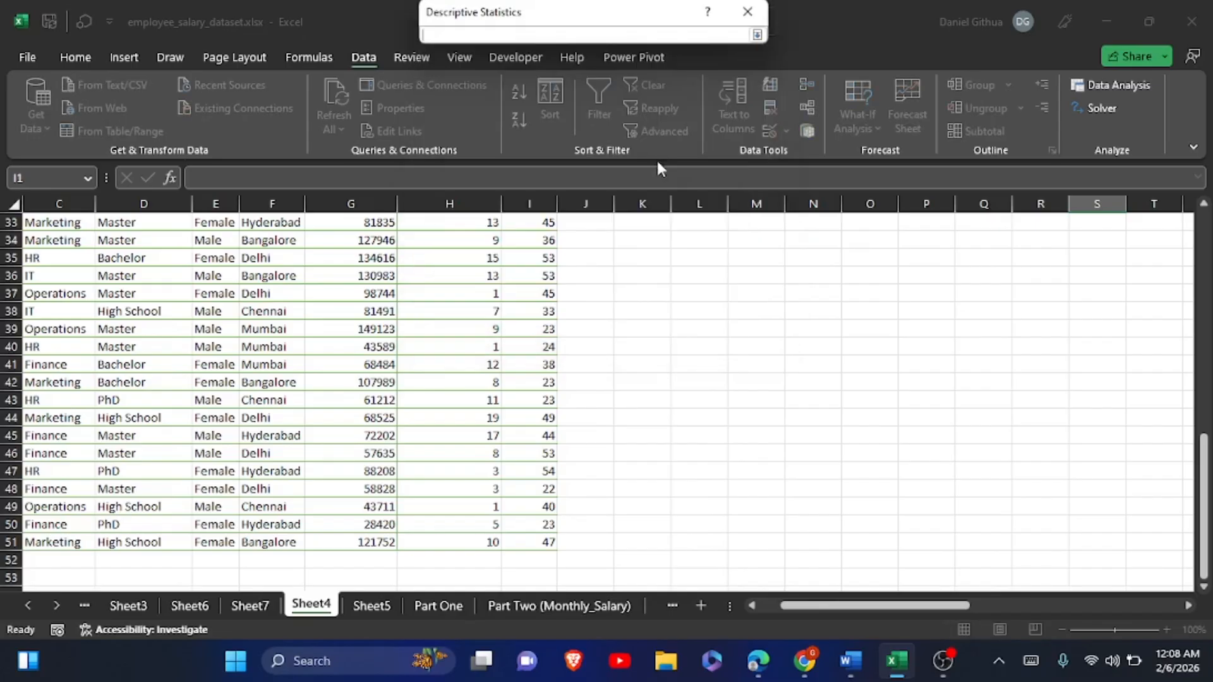
pyautogui.moveTo(1205, 479); pyautogui.dragTo(1204, 253)
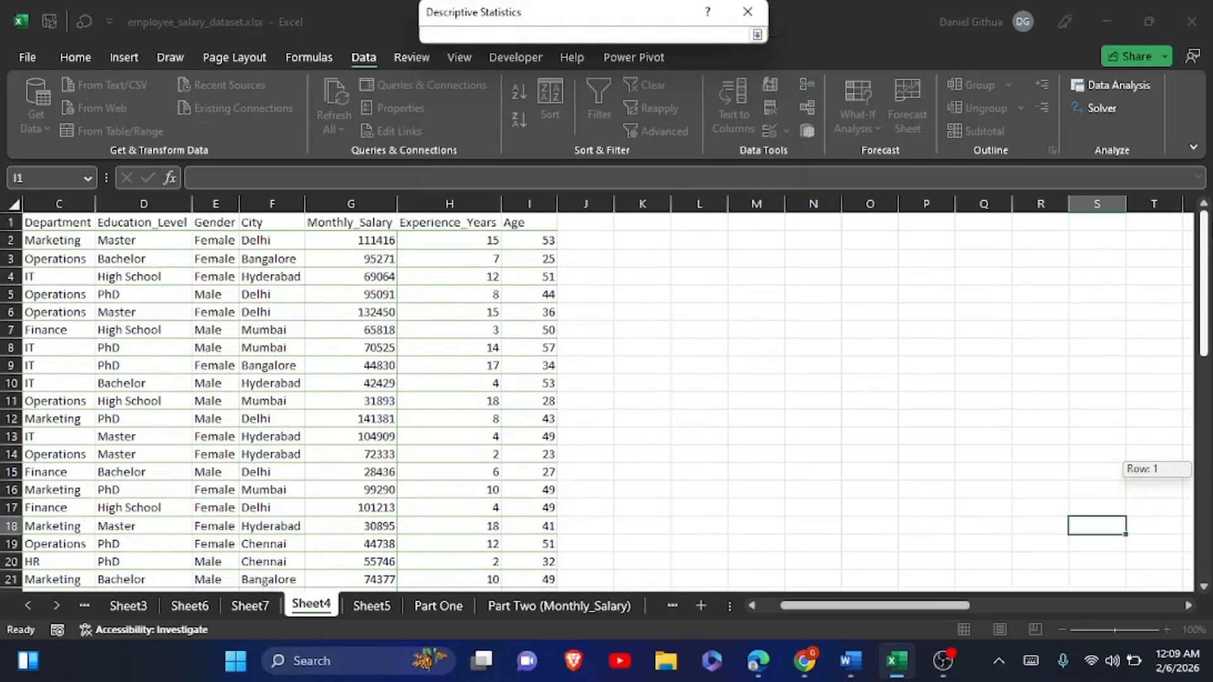
pyautogui.click(1136, 238)
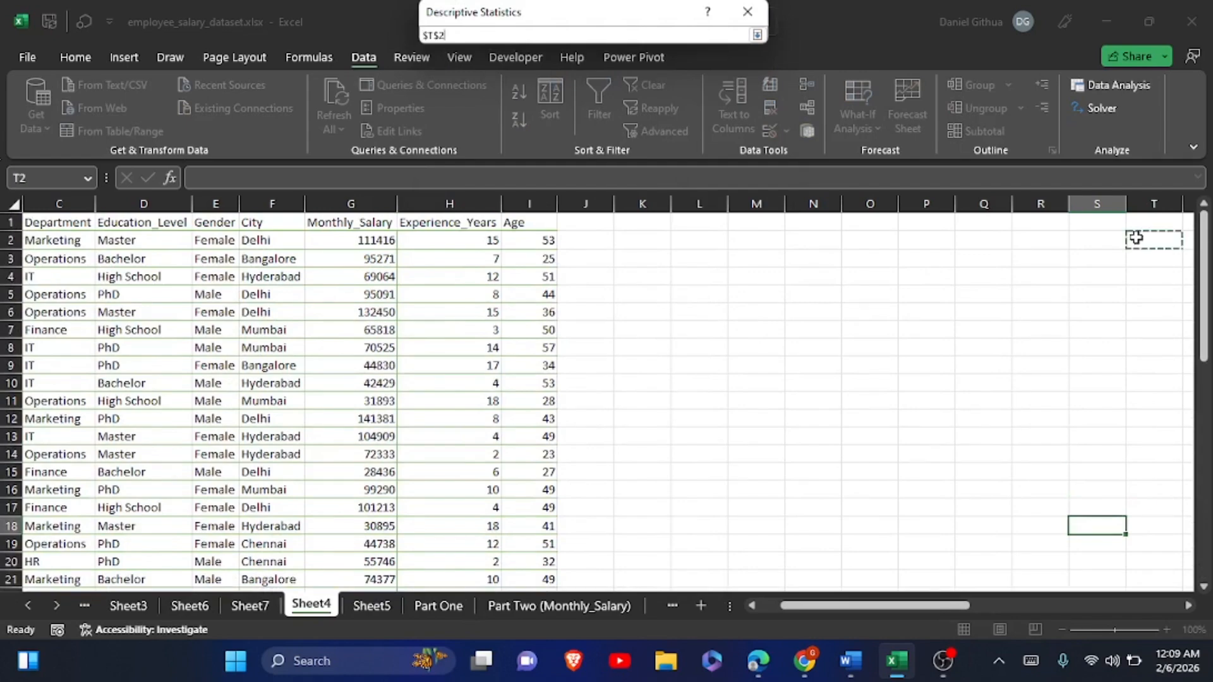
pyautogui.click(1092, 238)
pyautogui.click(757, 35)
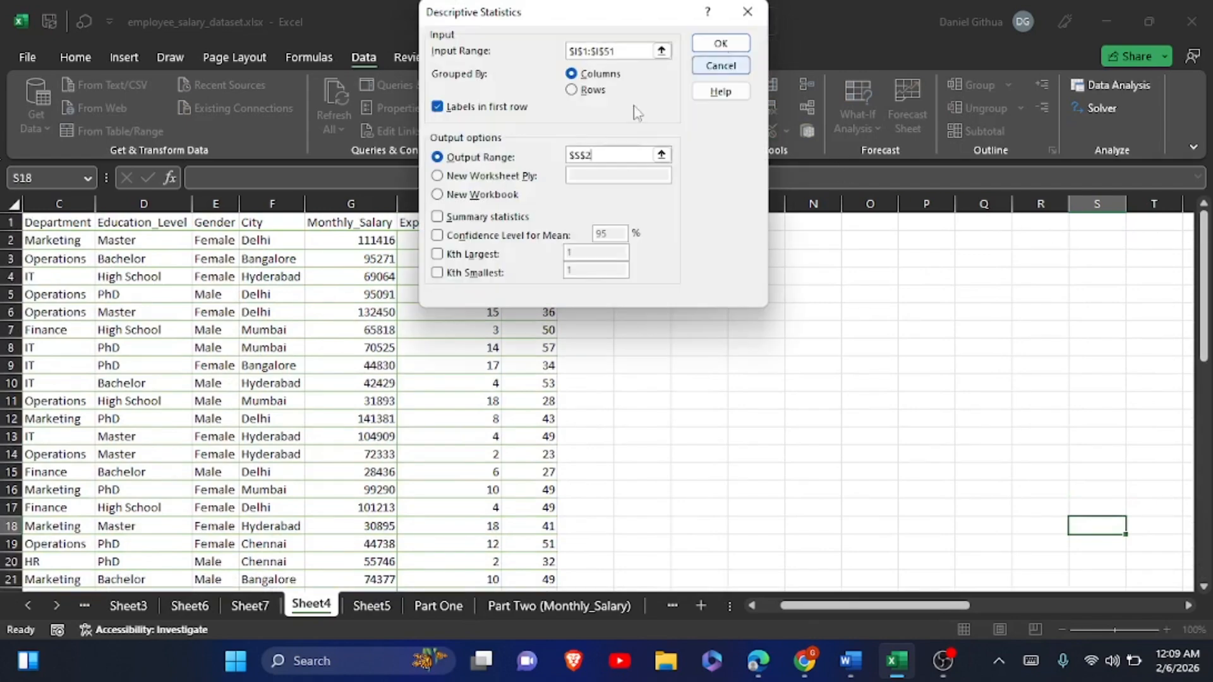
pyautogui.click(438, 218)
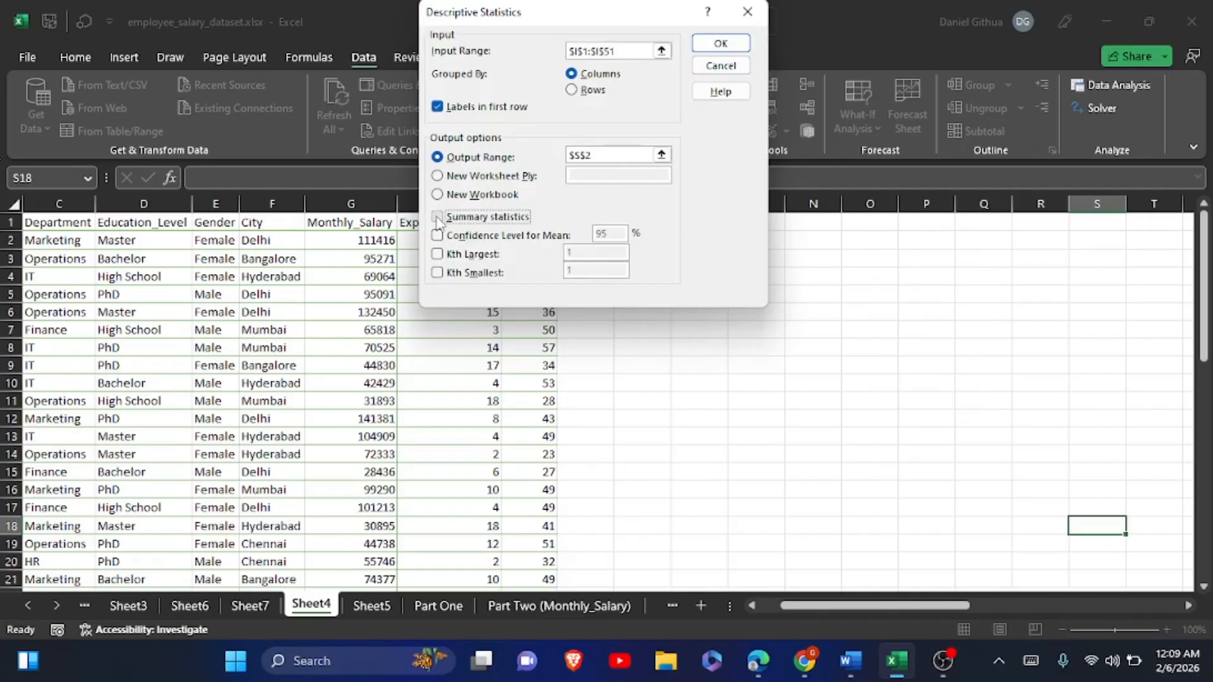
pyautogui.click(720, 44)
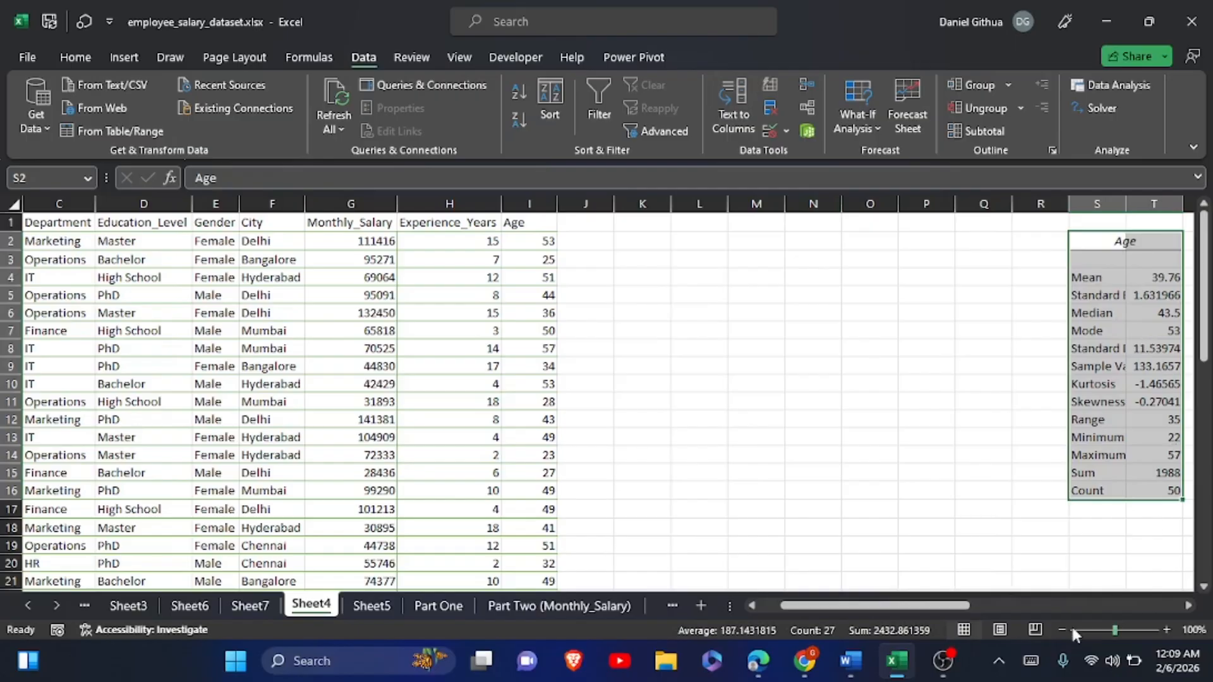
# Auto-fit column S so the statistic labels in the Age summary table are fully readable.
pyautogui.moveTo(970, 607); pyautogui.dragTo(971, 610)
pyautogui.doubleClick(1053, 203)
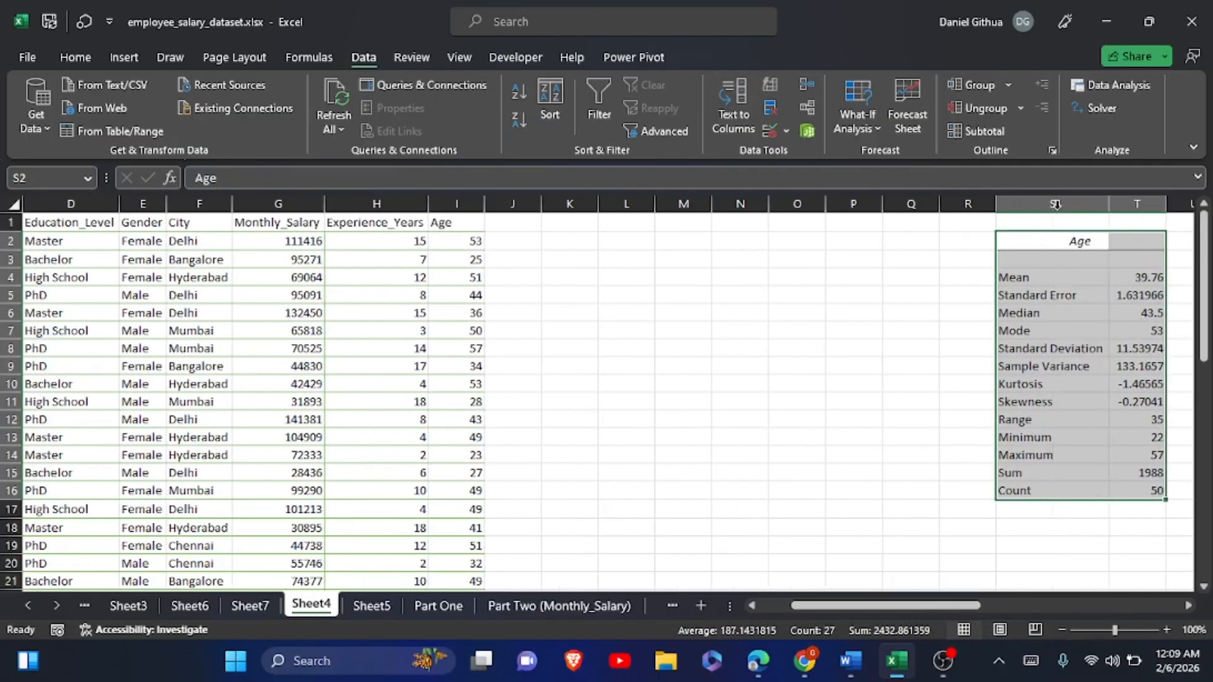
pyautogui.click(695, 334)
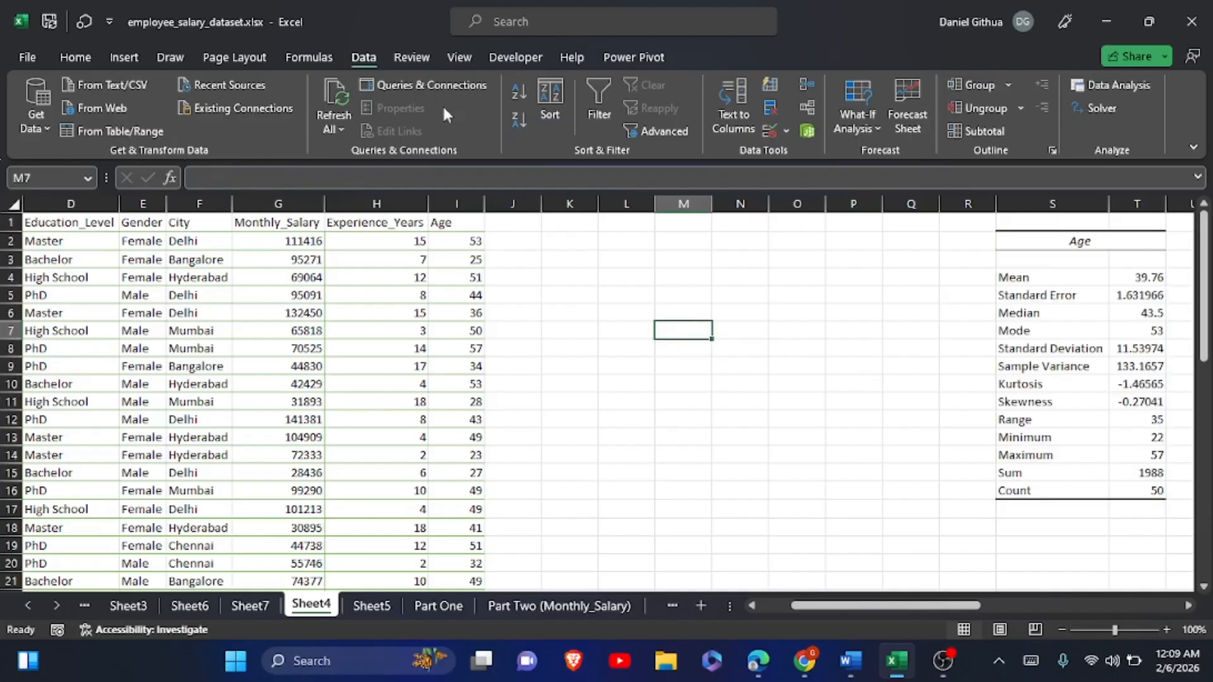
# Insert a Box and Whisker chart from the Age data in I1:I51.
pyautogui.moveTo(460, 222); pyautogui.dragTo(449, 541)
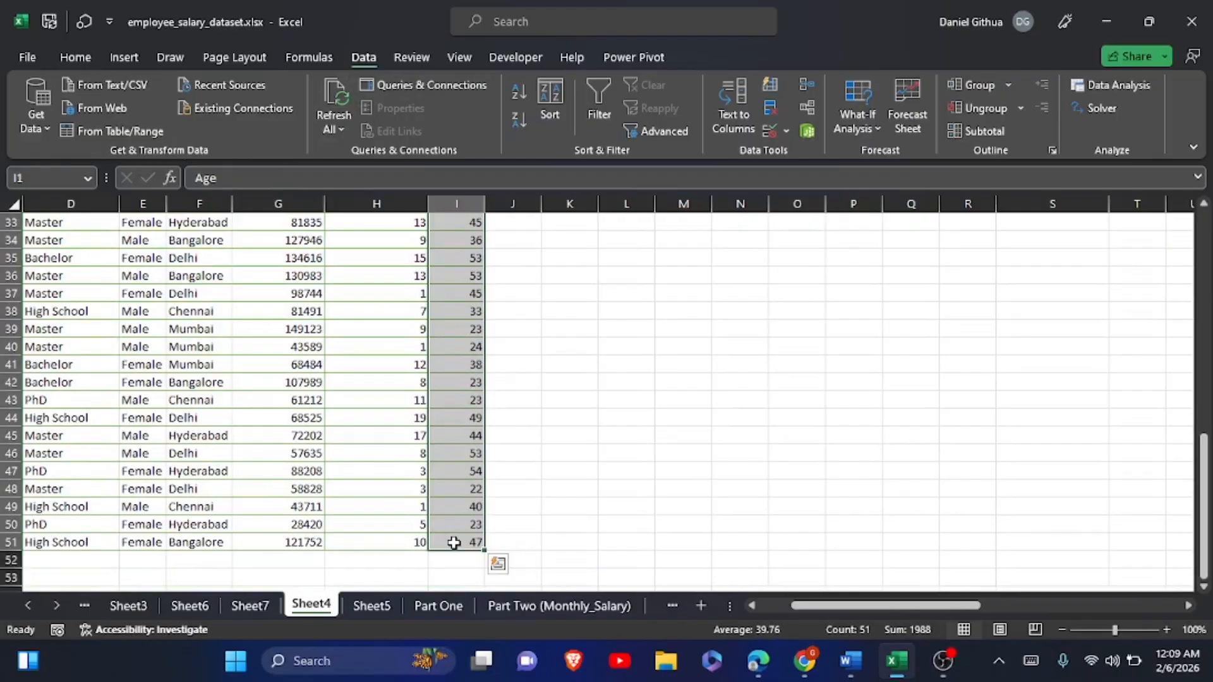
pyautogui.click(71, 58)
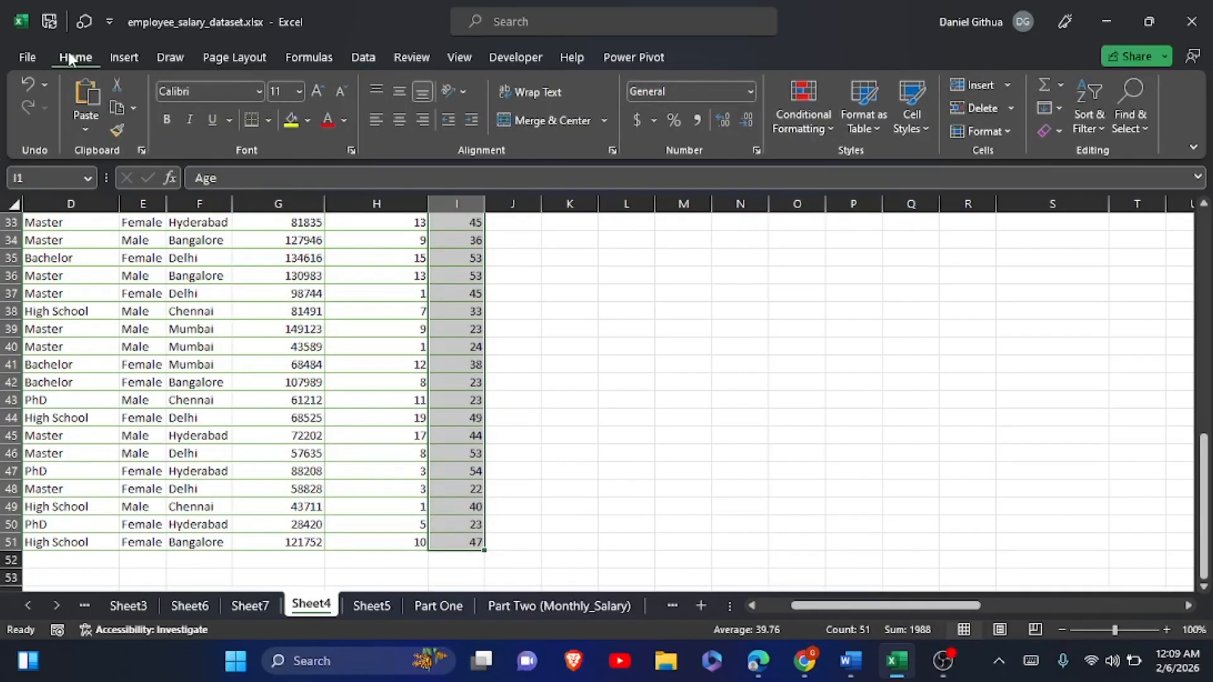
pyautogui.click(129, 60)
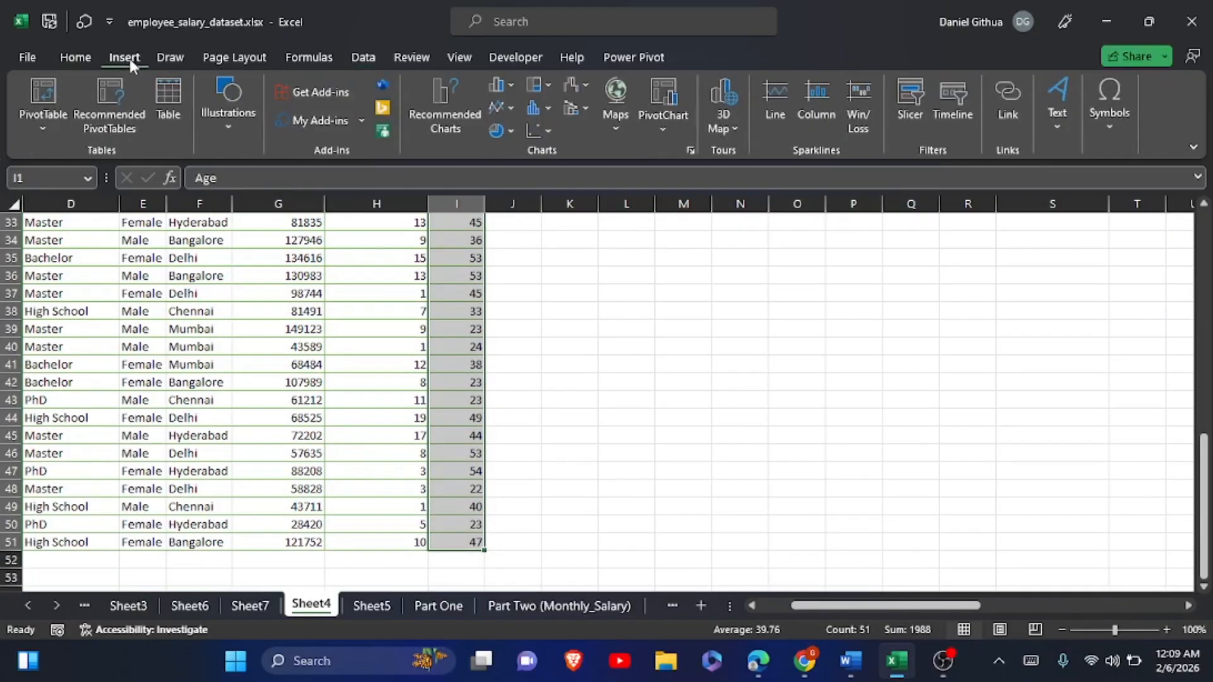
pyautogui.click(527, 110)
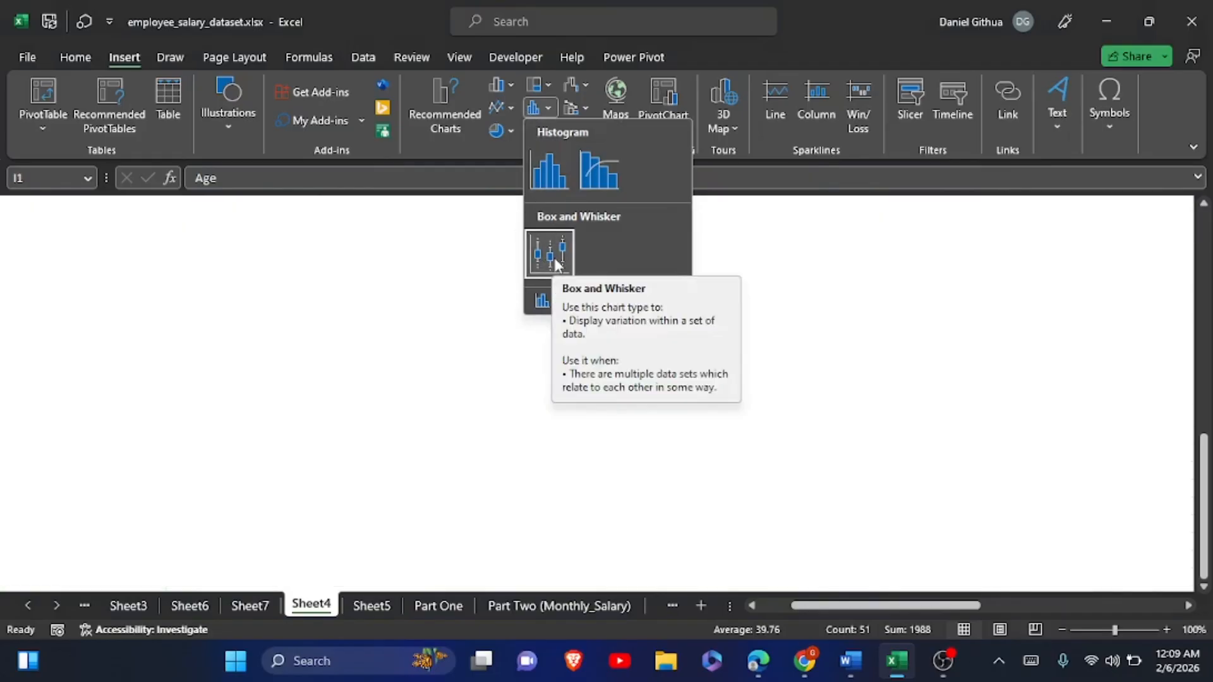
pyautogui.click(551, 256)
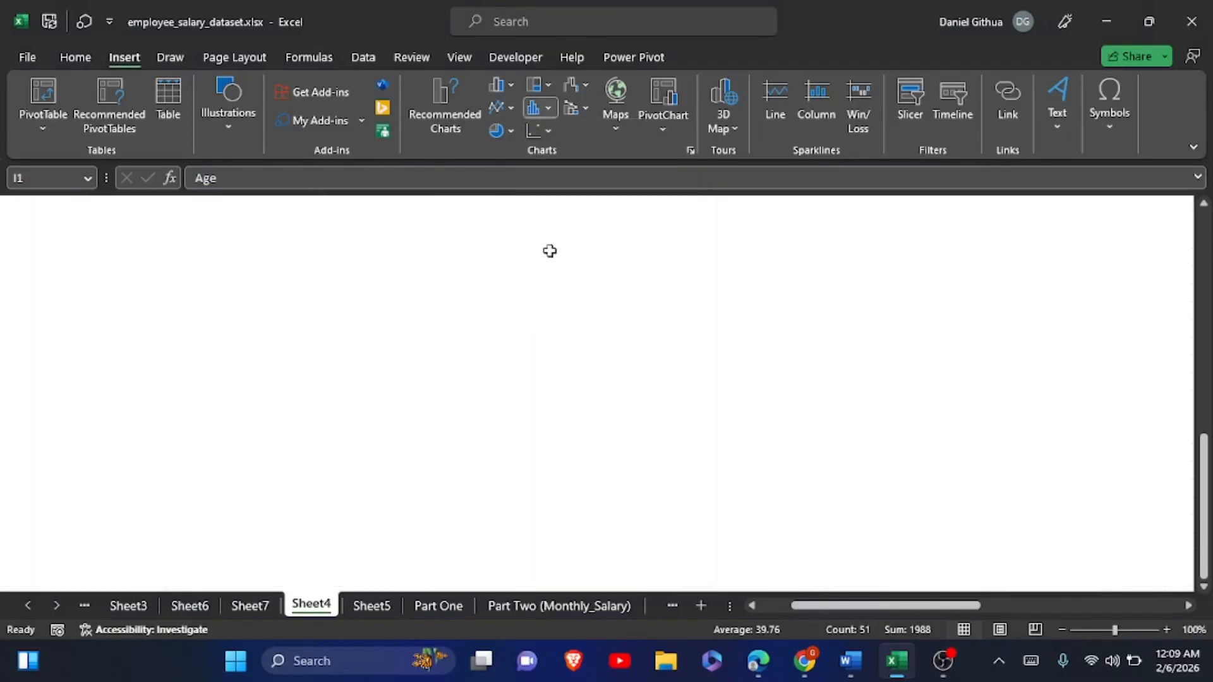
# Place the box plot between the Age column and the statistics table, extending its left edge into column J and its bottom edge to row 17.
pyautogui.moveTo(673, 266); pyautogui.dragTo(825, 244)
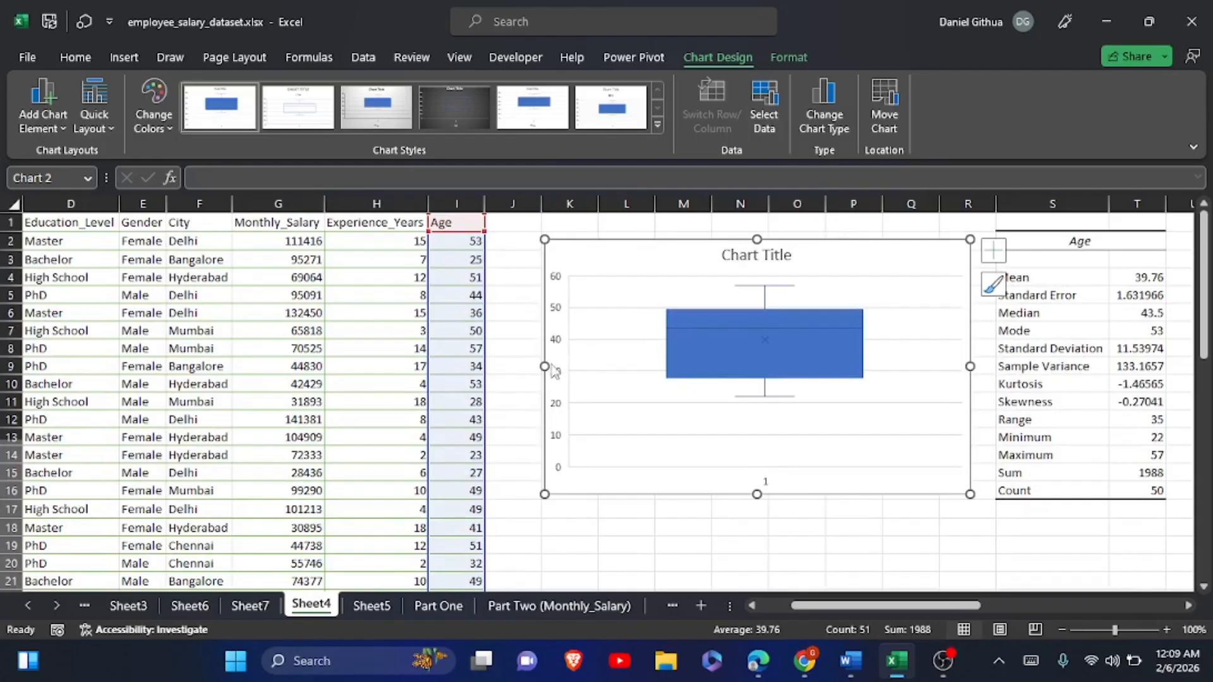
pyautogui.moveTo(545, 366); pyautogui.dragTo(517, 366)
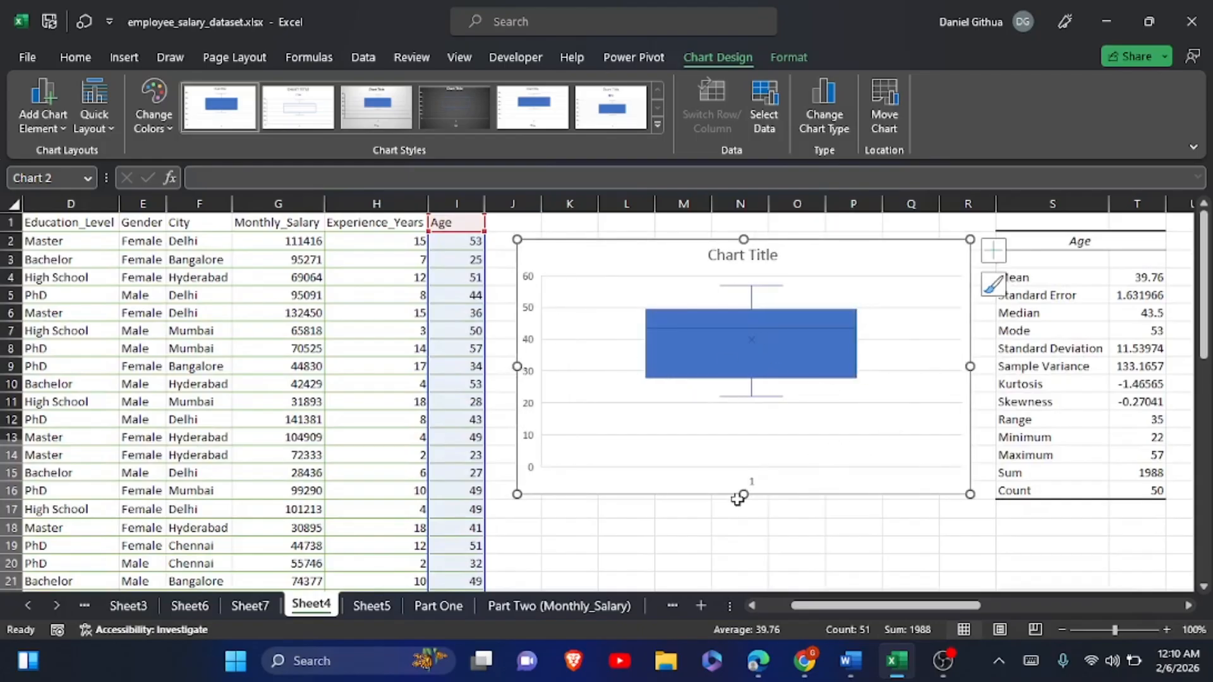
pyautogui.moveTo(743, 495); pyautogui.dragTo(744, 510)
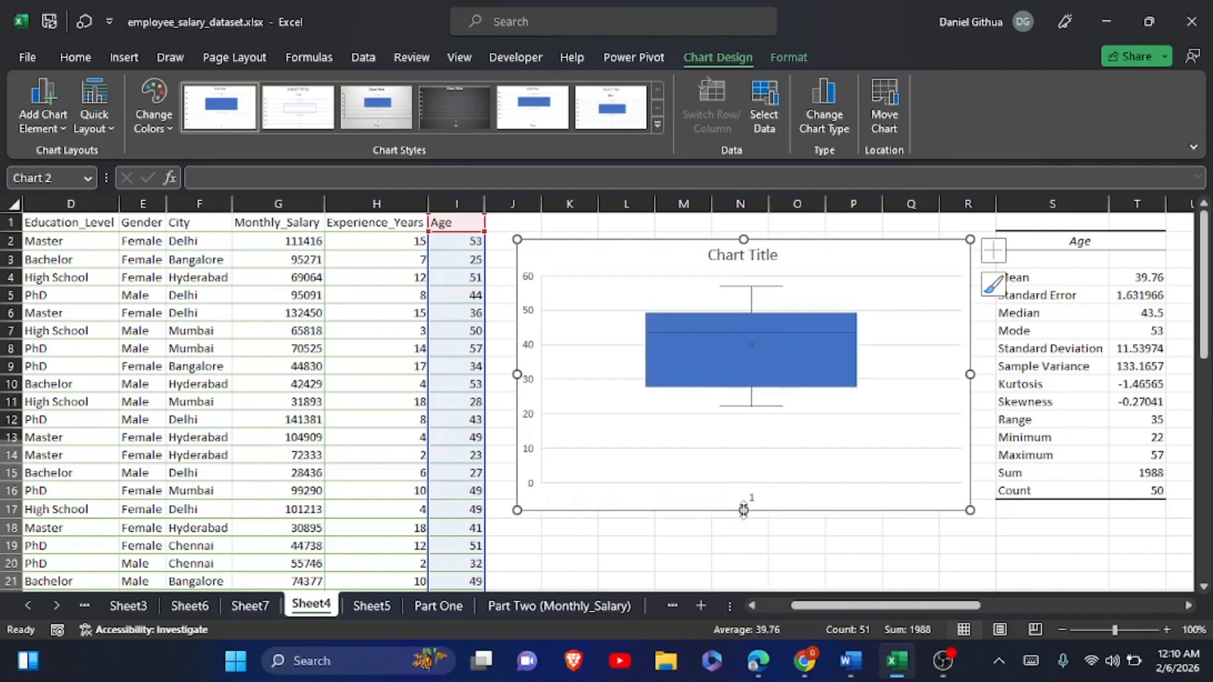
pyautogui.click(837, 442)
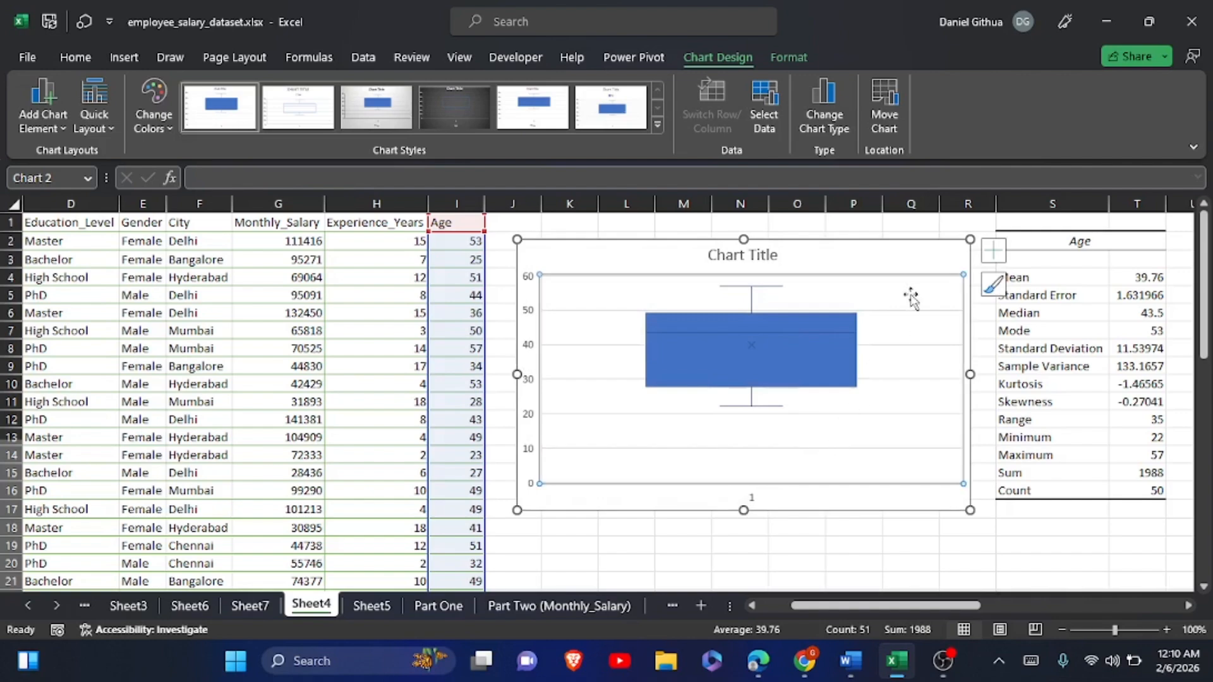
pyautogui.click(919, 223)
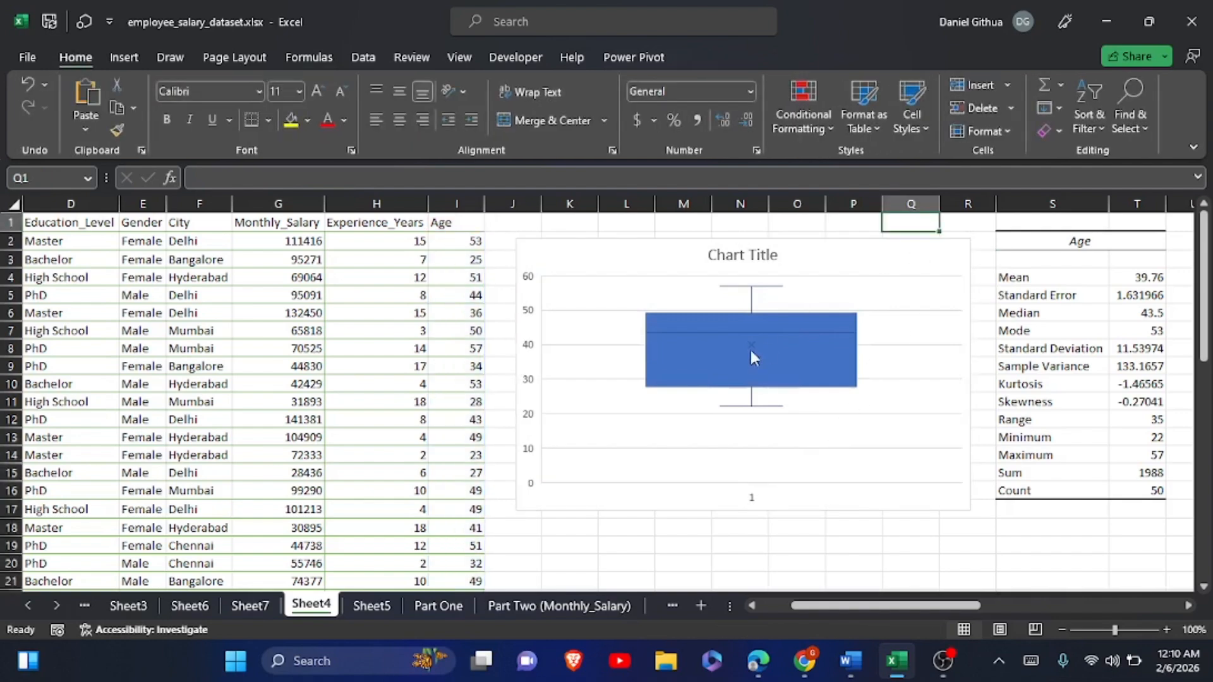
# Examine the Age box plot's median, mean, whisker ends and lower and upper quartile values.
pyautogui.moveTo(800, 340)
pyautogui.moveTo(751, 346)
pyautogui.moveTo(753, 295)
pyautogui.moveTo(754, 415)
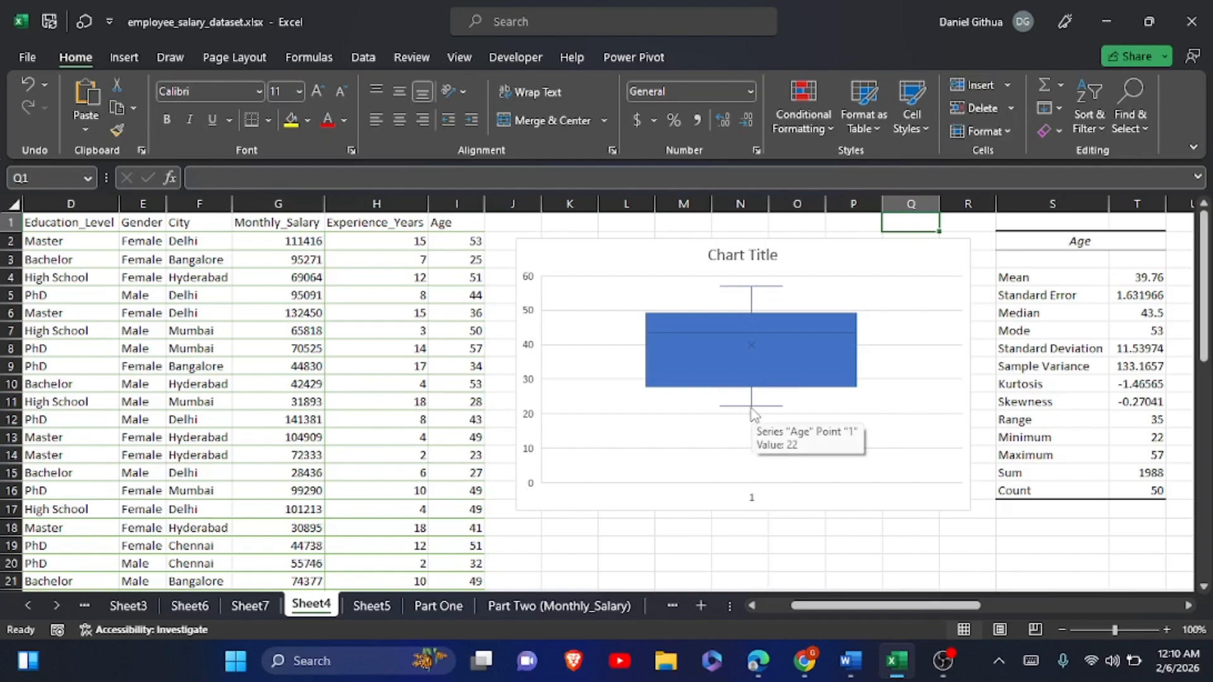
pyautogui.moveTo(766, 394)
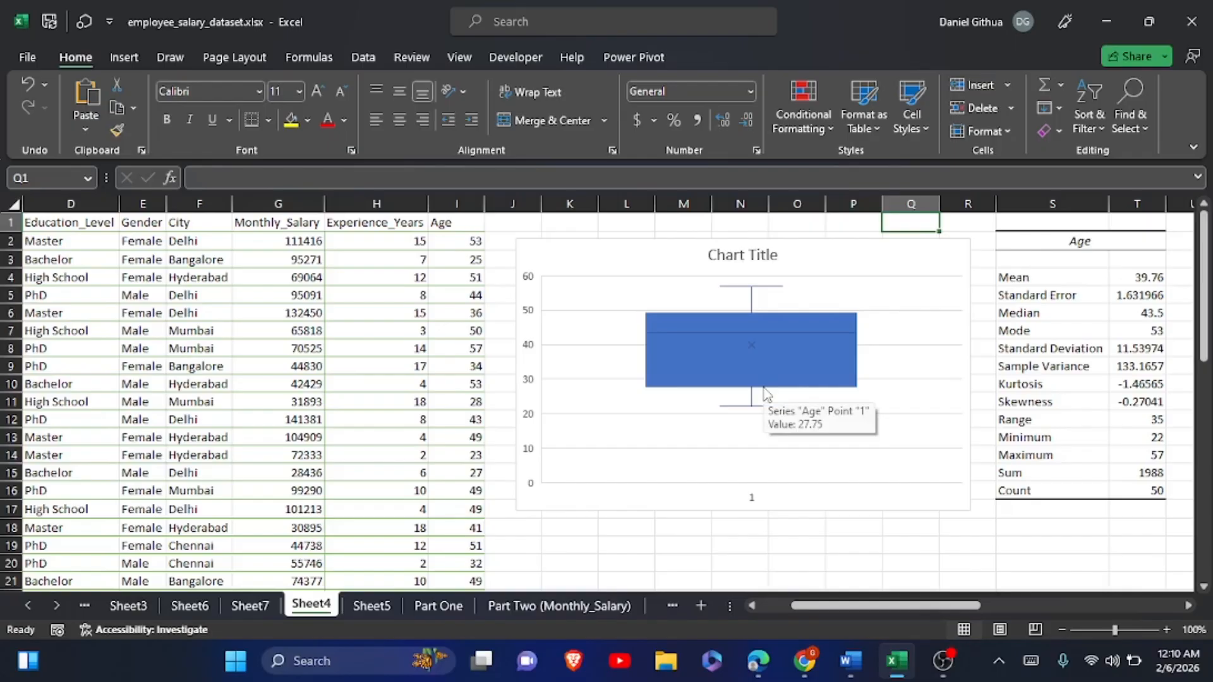
pyautogui.moveTo(774, 314)
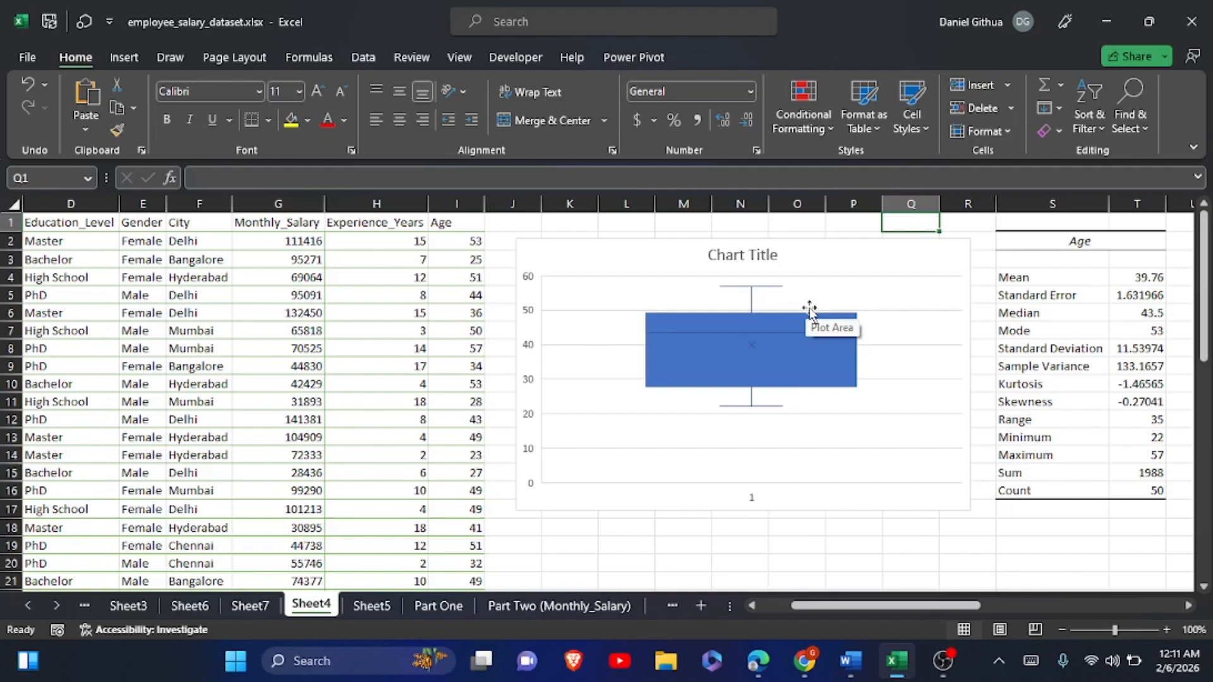
# Add axis titles to the Age box plot.
pyautogui.click(590, 248)
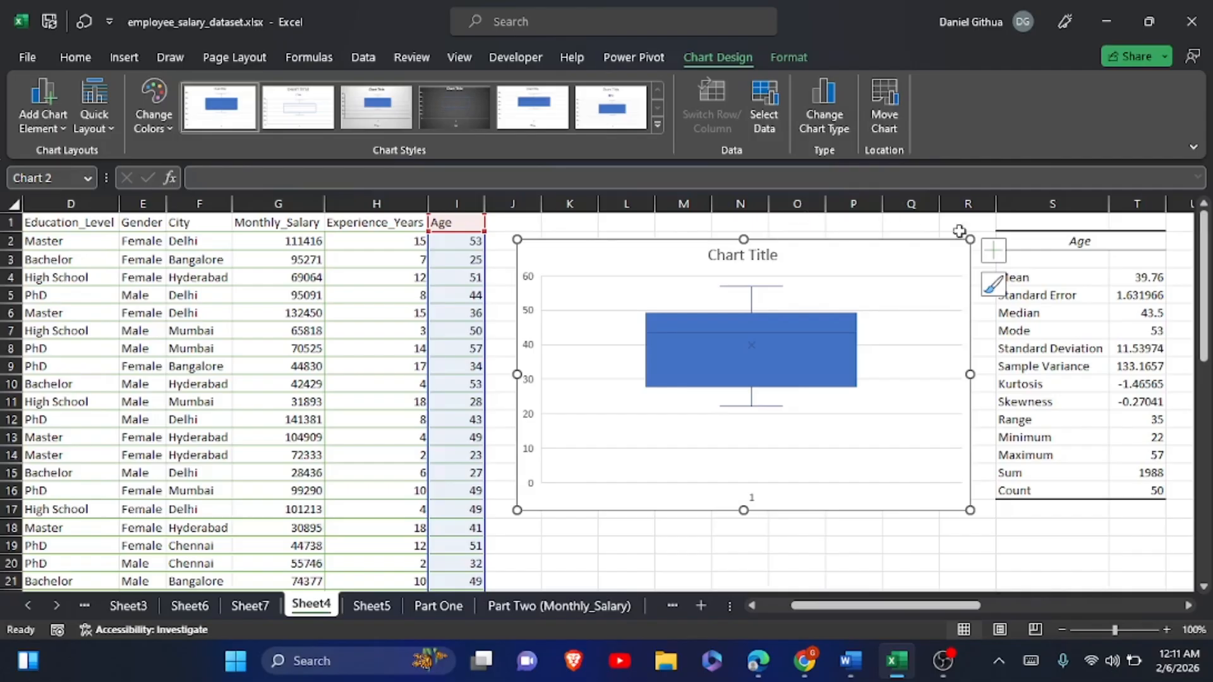
pyautogui.click(990, 250)
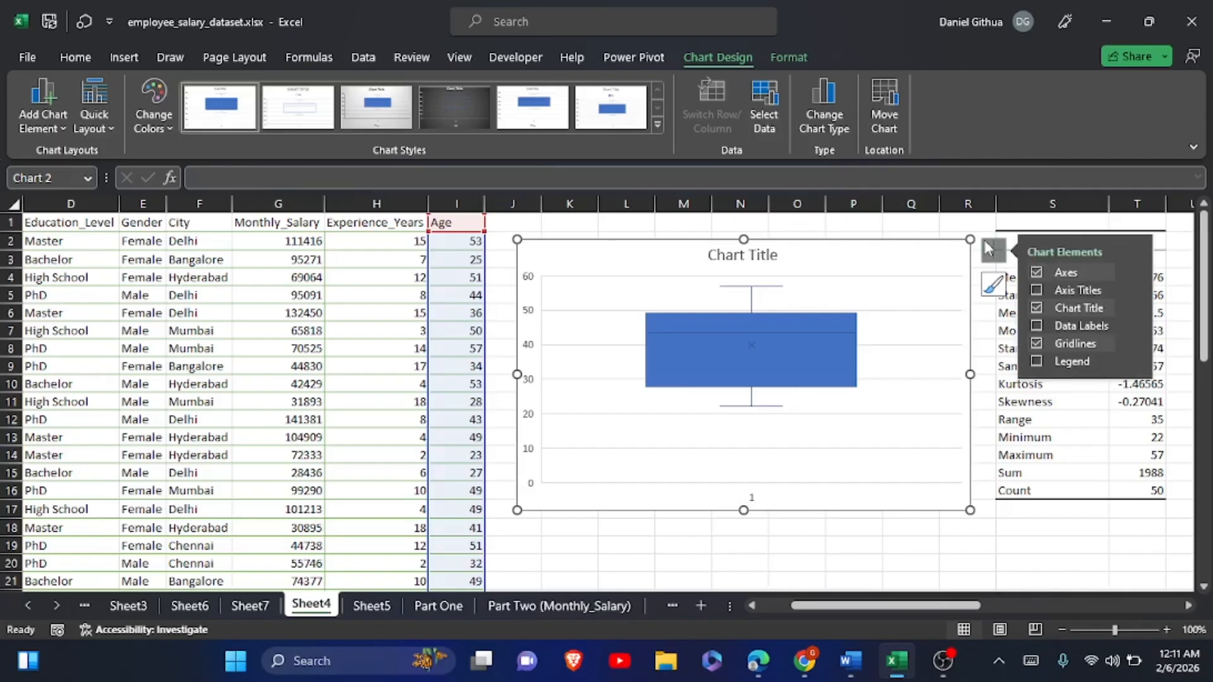
pyautogui.click(1037, 290)
# Change the box plot's chart title to "Distribution of Age".
pyautogui.click(755, 256)
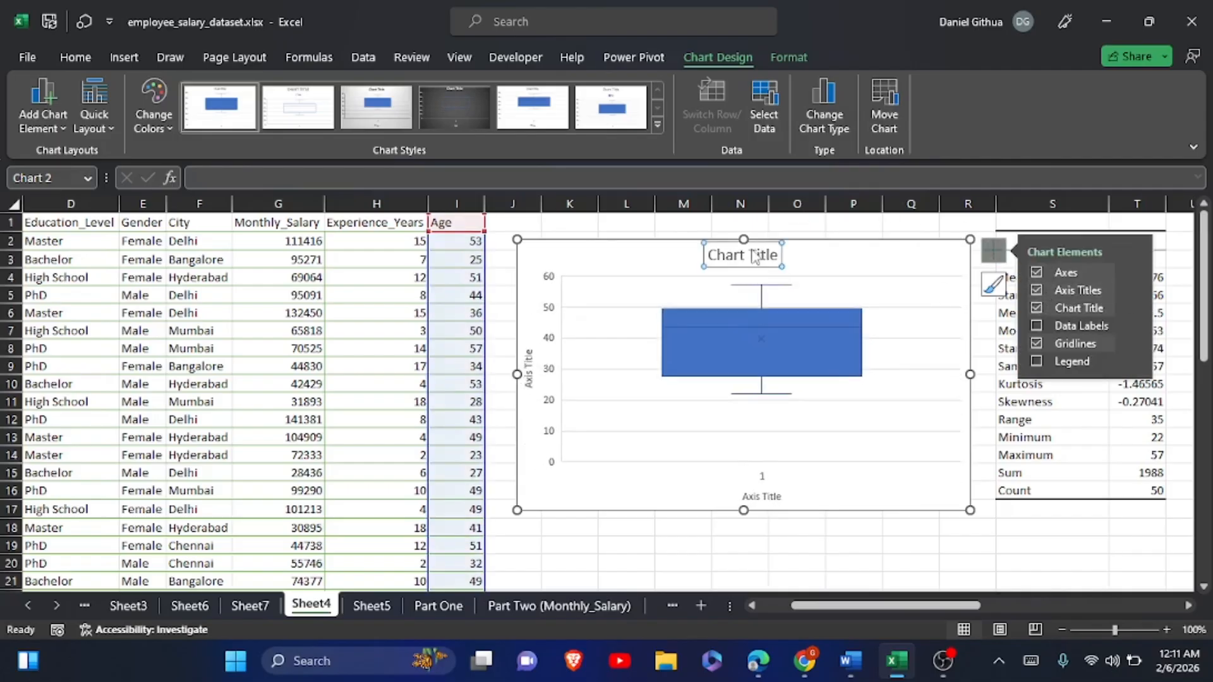
pyautogui.write('D')
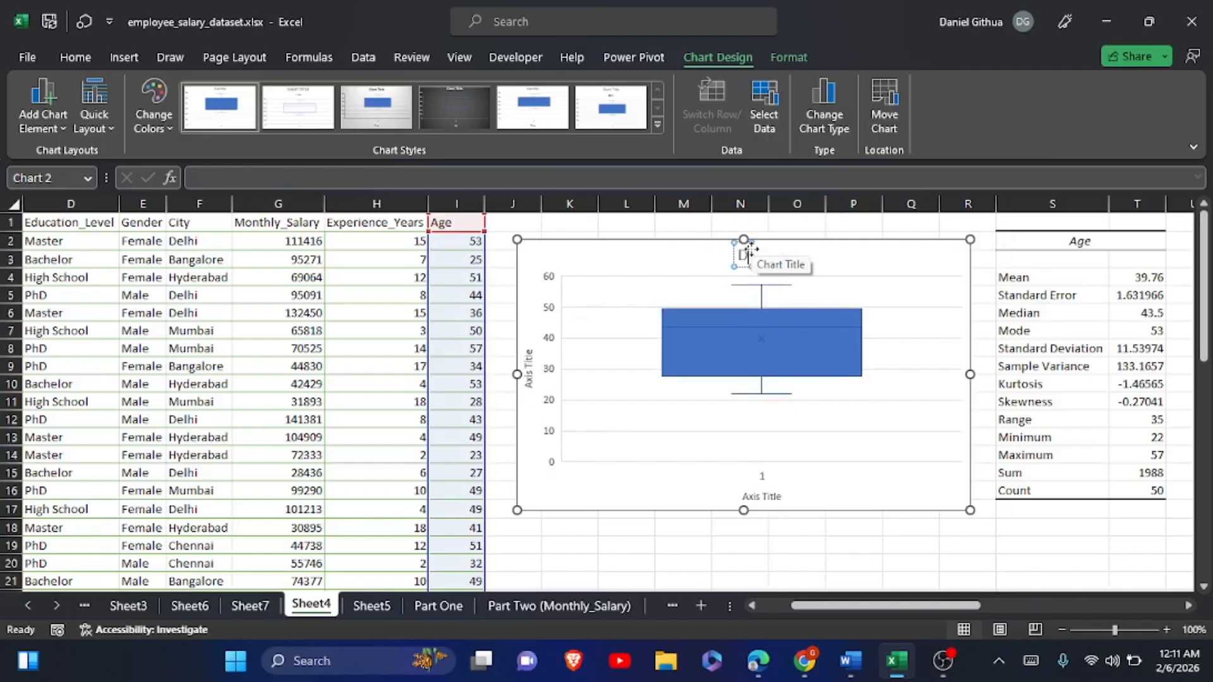
pyautogui.write('istrib')
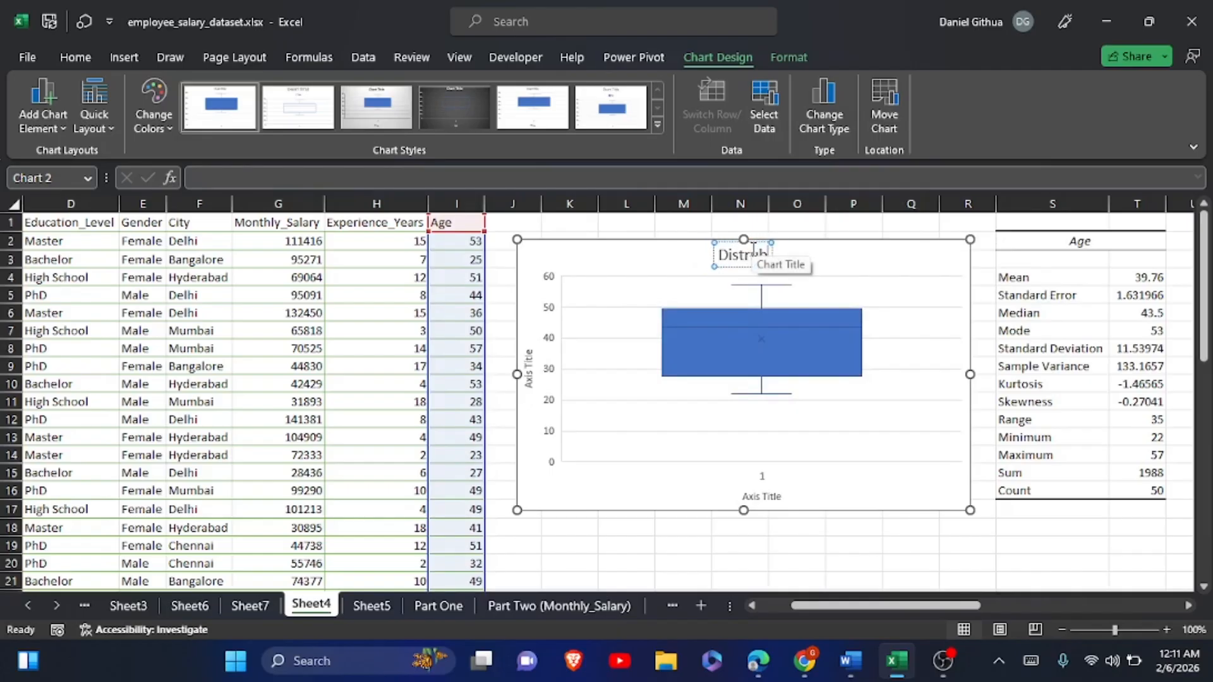
pyautogui.write('tion')
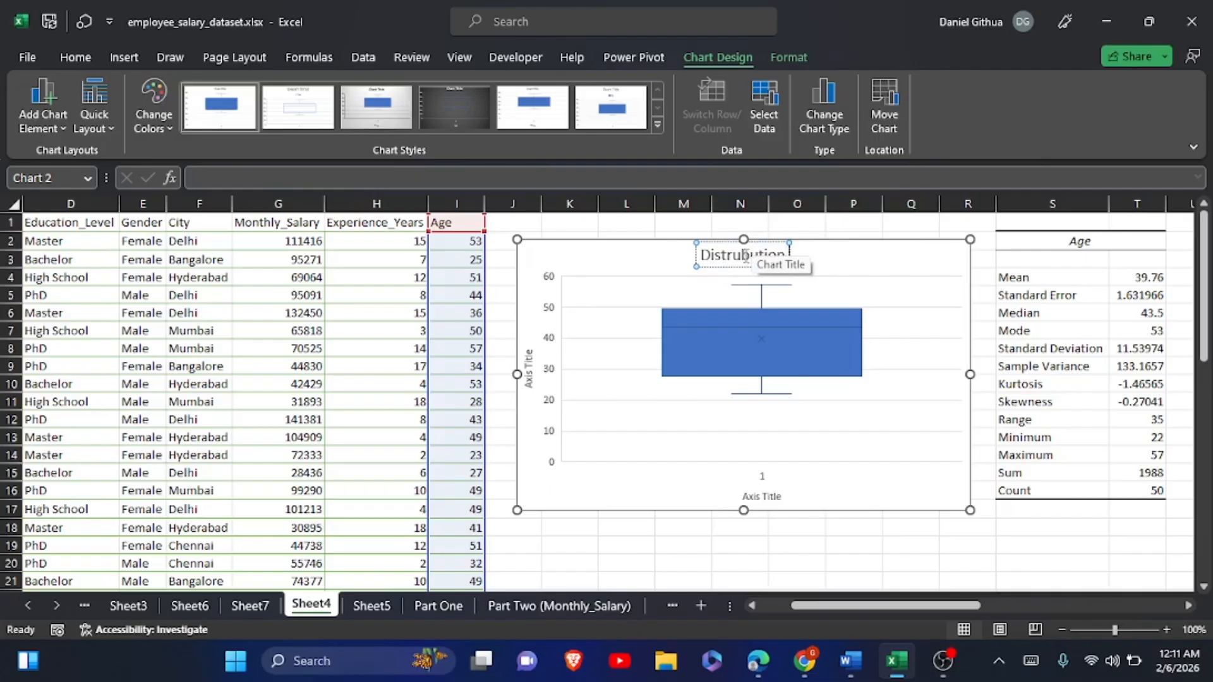
pyautogui.click(738, 256)
pyautogui.press('BackSpace')
pyautogui.write('ion')
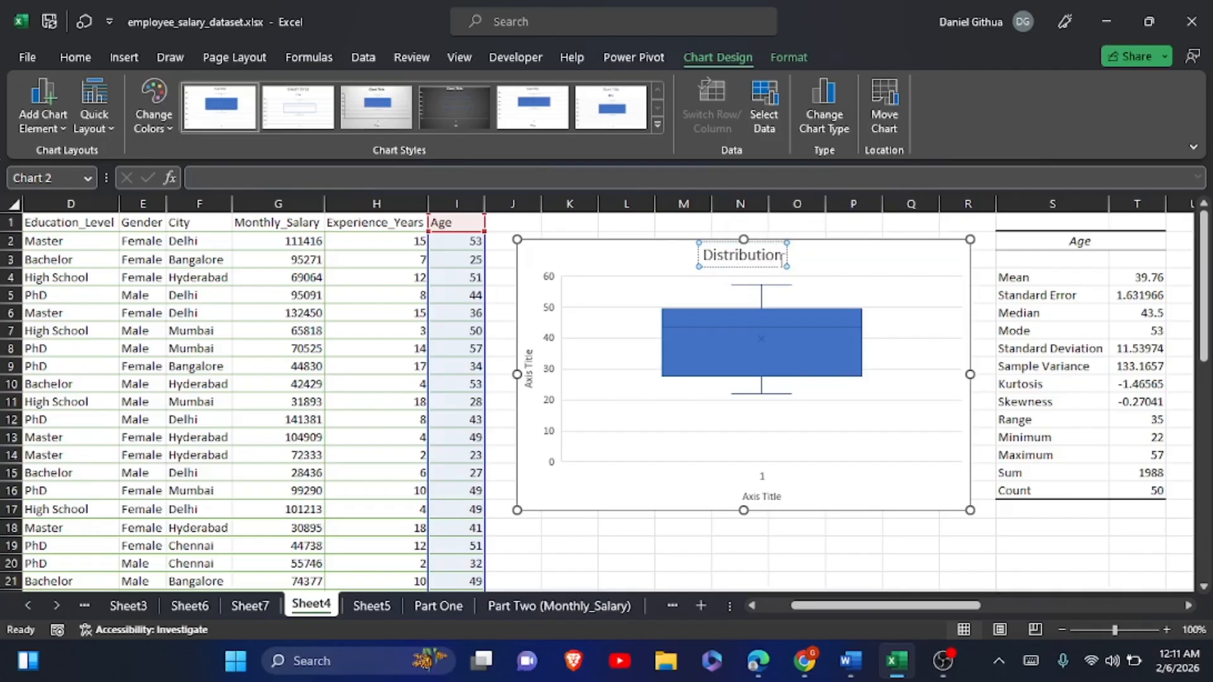
pyautogui.write(' of Age')
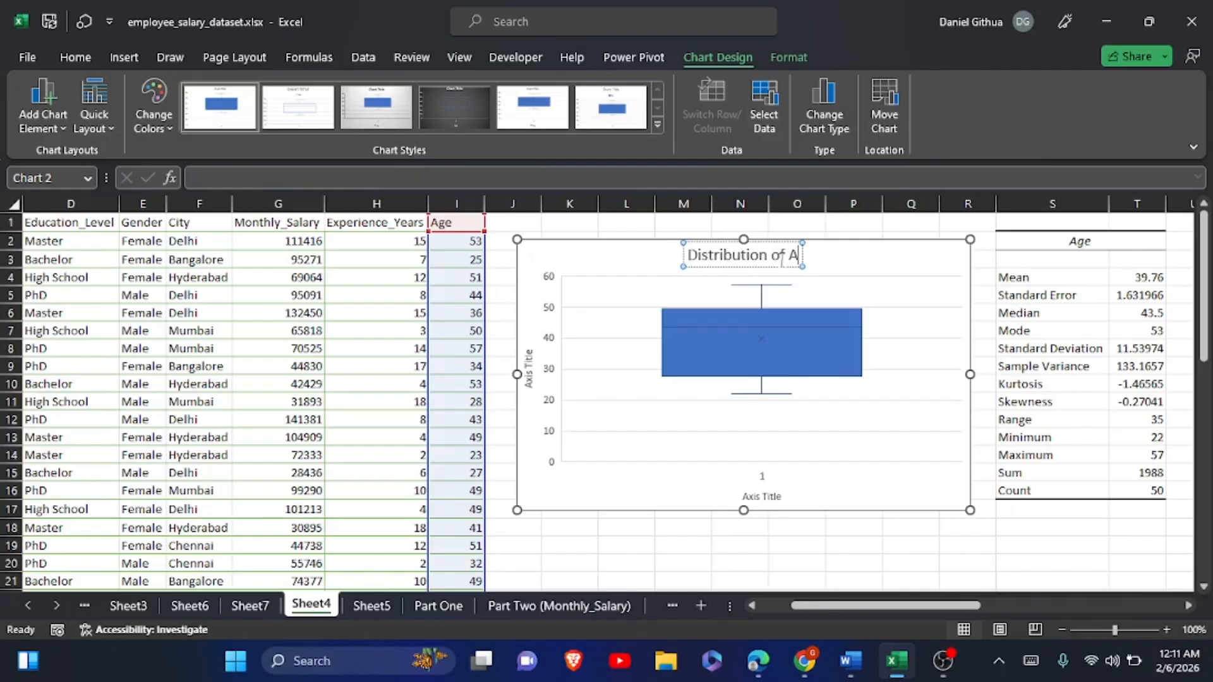
# Delete the horizontal axis title and the horizontal axis from the Age box plot.
pyautogui.click(768, 497)
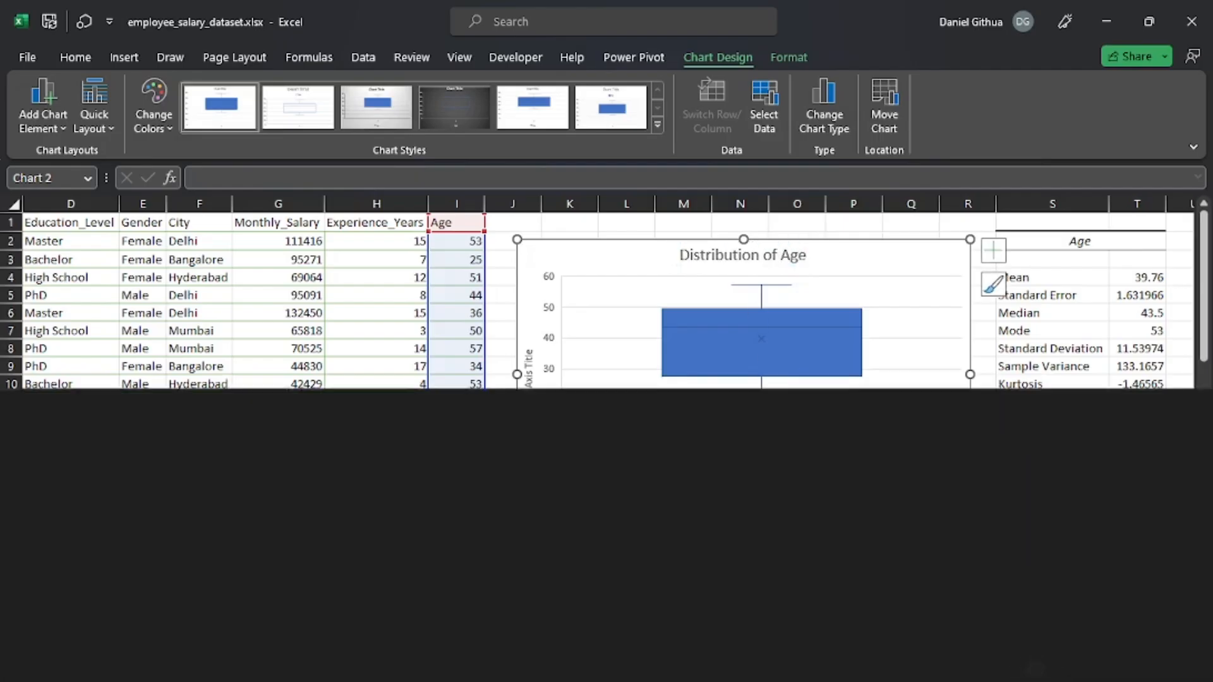
pyautogui.press('Delete')
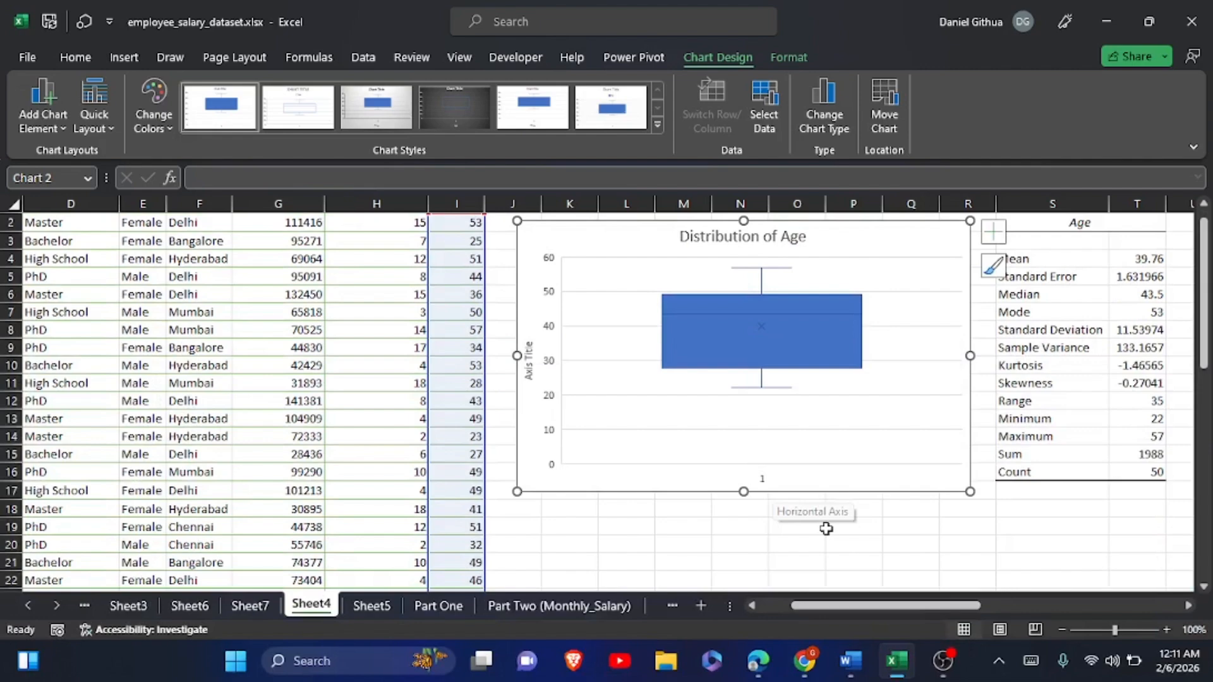
pyautogui.click(763, 482)
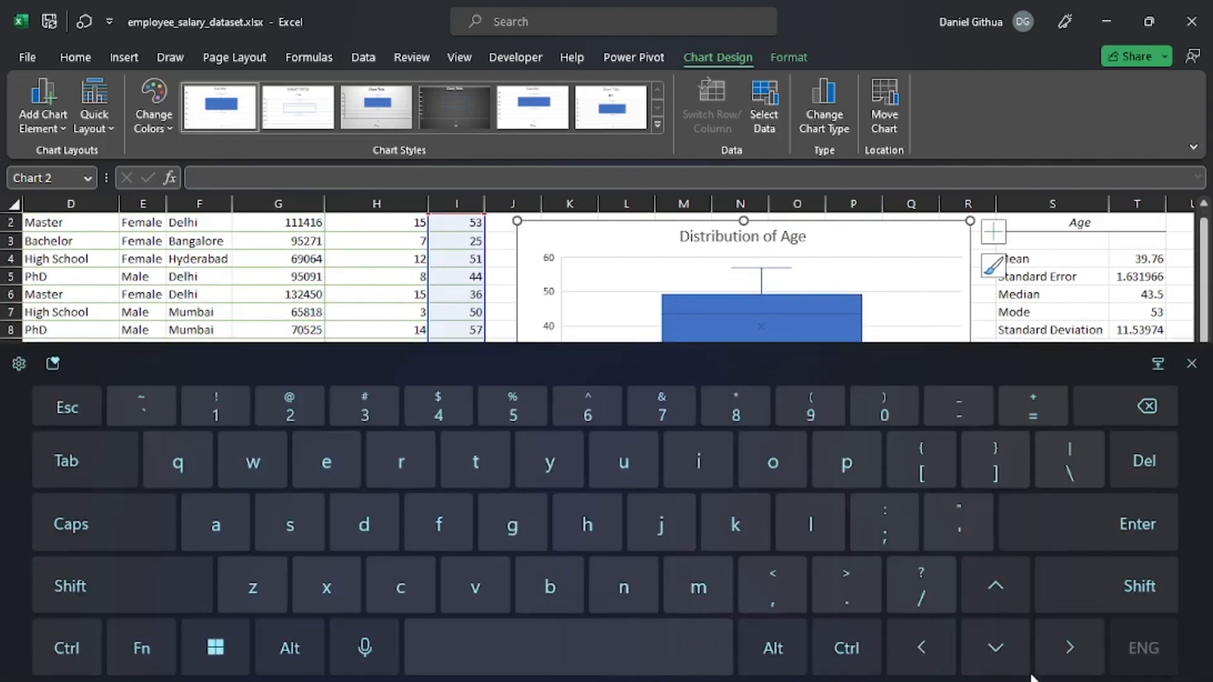
pyautogui.press('Delete')
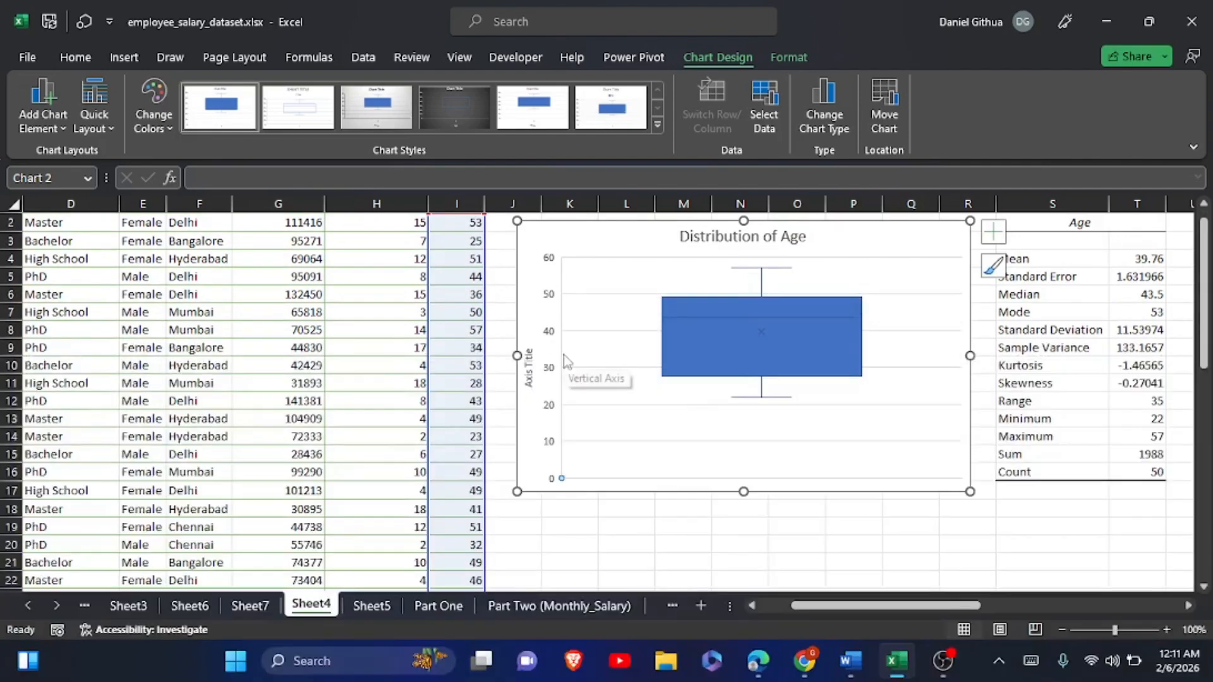
# Rename the box plot's vertical axis title to "Age".
pyautogui.click(533, 367)
pyautogui.write('Age')
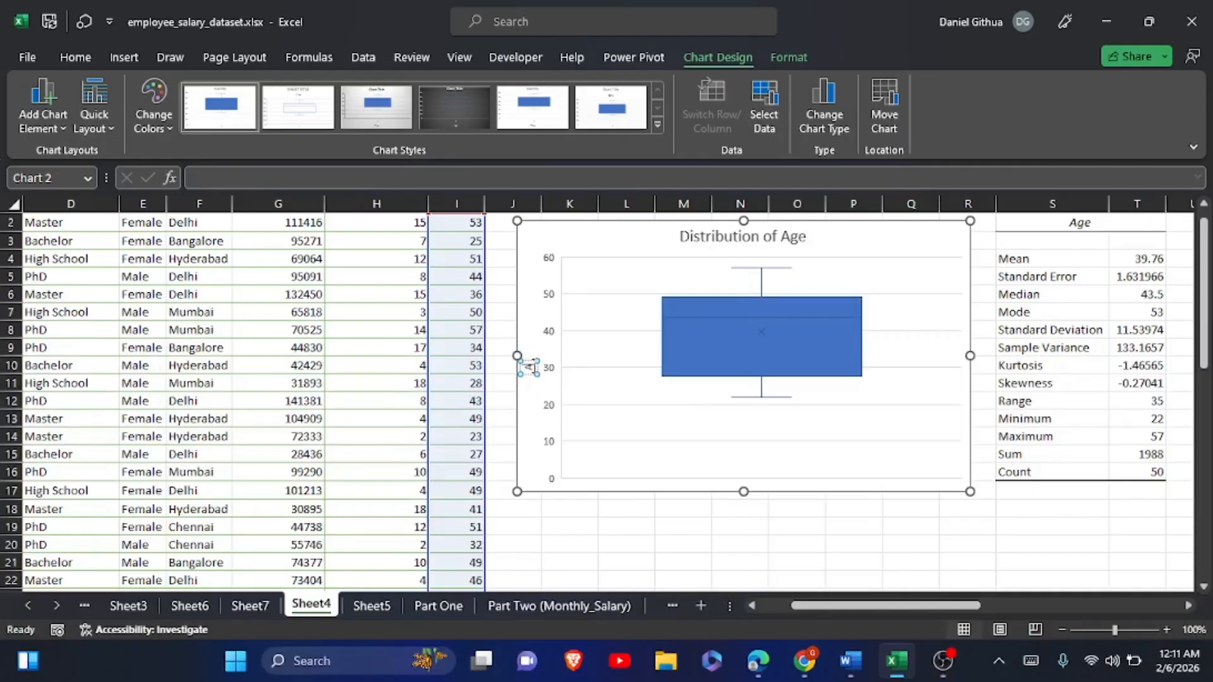
pyautogui.click(624, 535)
pyautogui.click(564, 487)
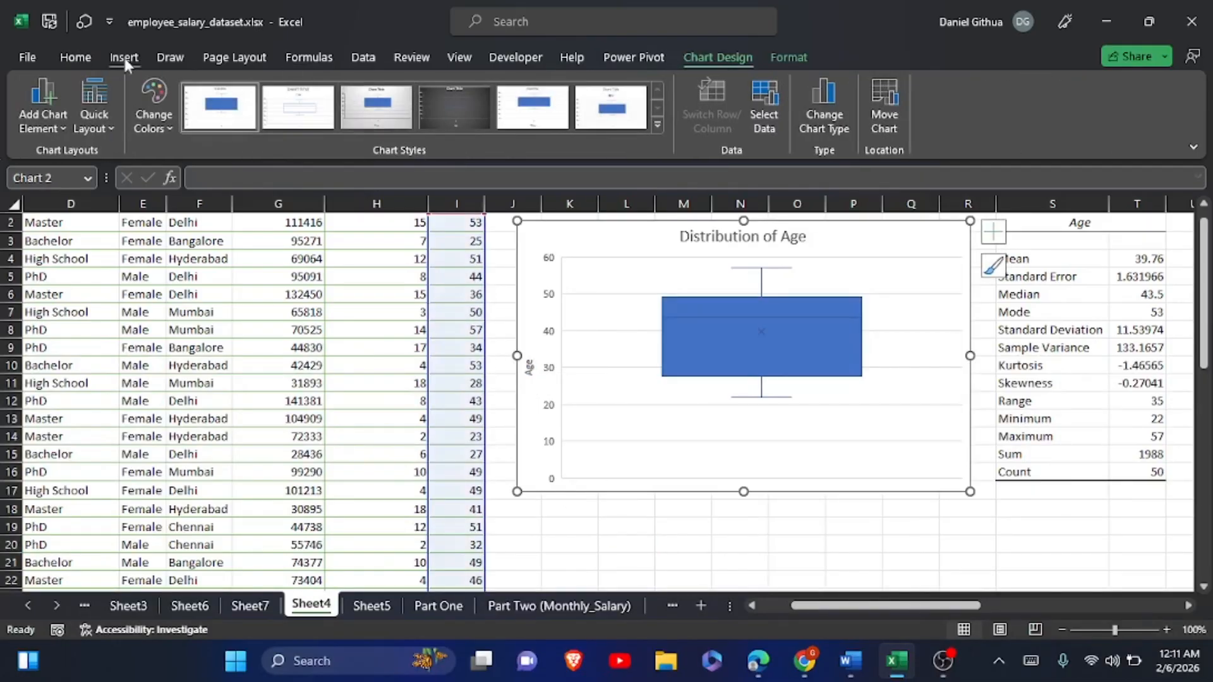
# Change the font of all text in the Age box plot to Times New Roman.
pyautogui.click(76, 57)
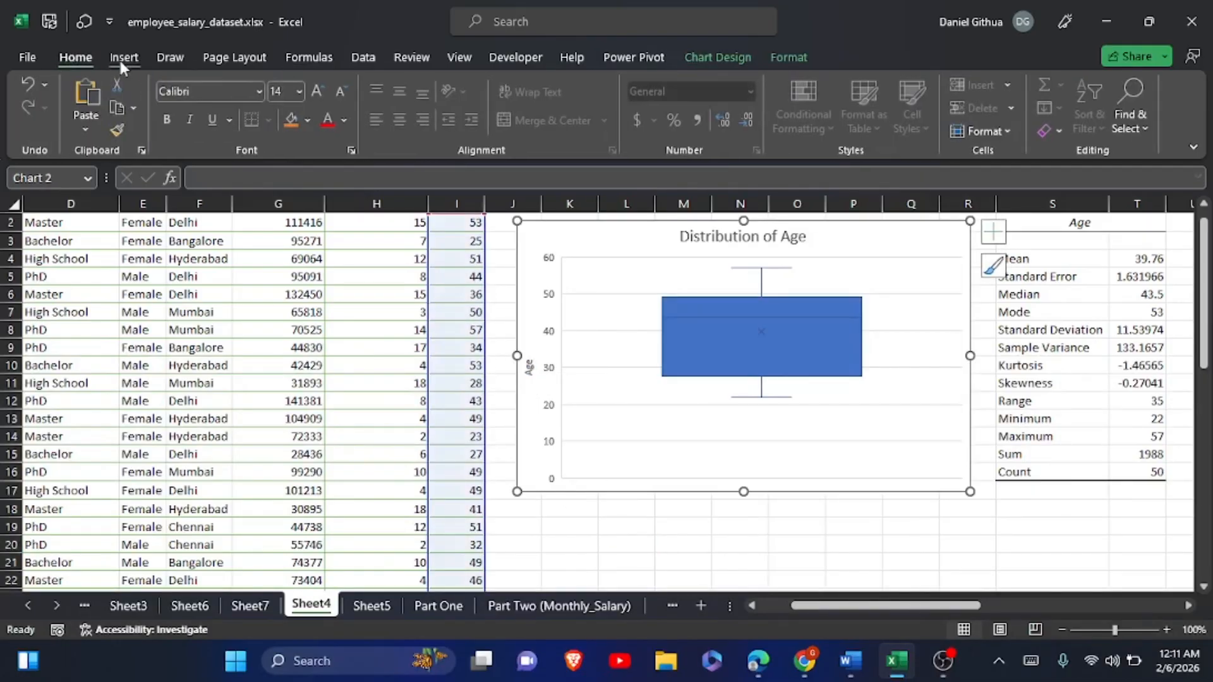
pyautogui.click(259, 92)
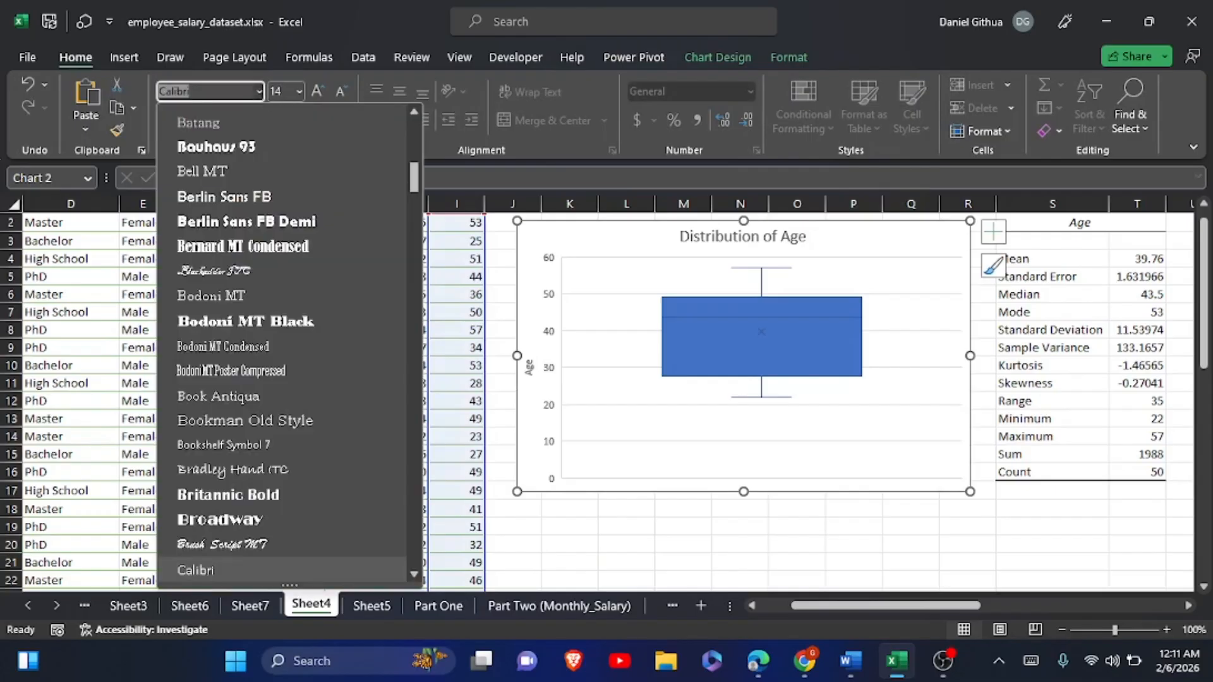
pyautogui.write('Times New Roman')
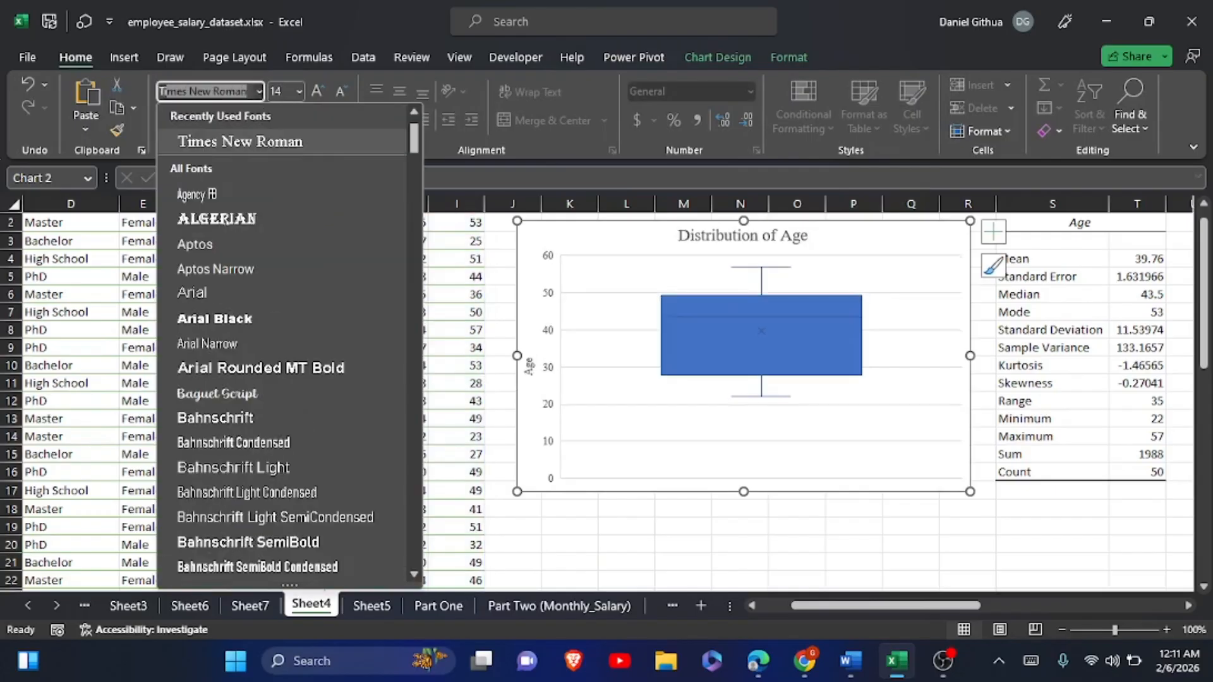
pyautogui.click(256, 138)
pyautogui.click(706, 524)
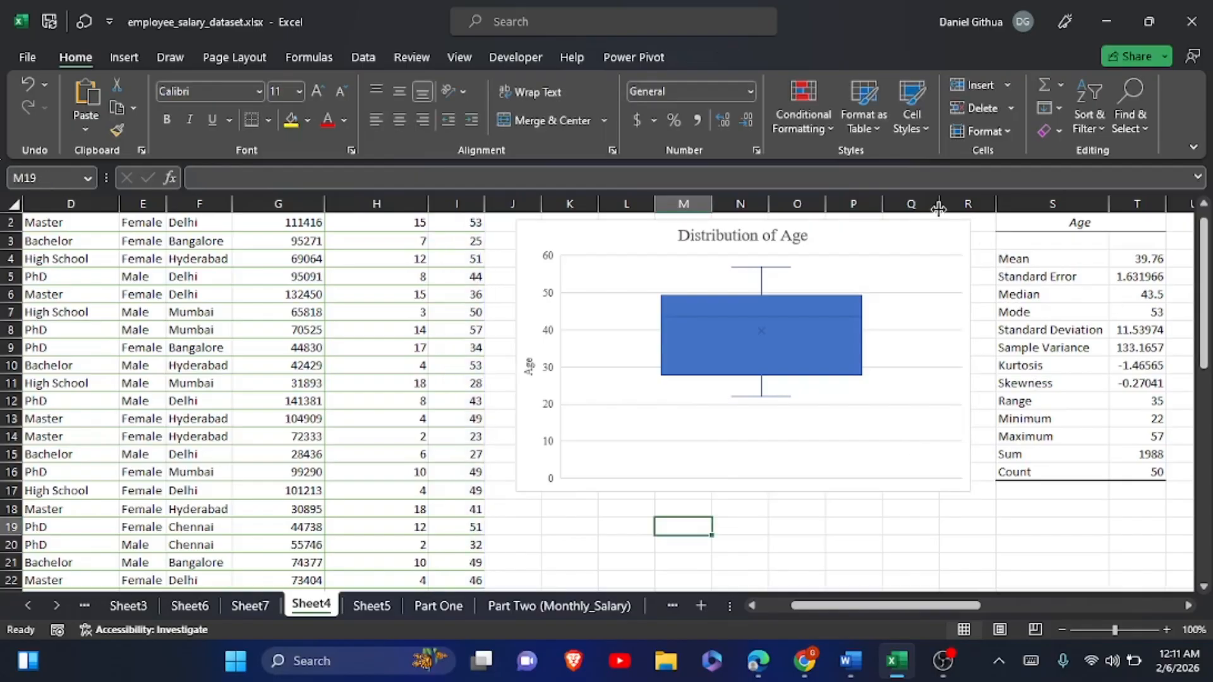
# Add data labels to the Age box plot.
pyautogui.click(914, 225)
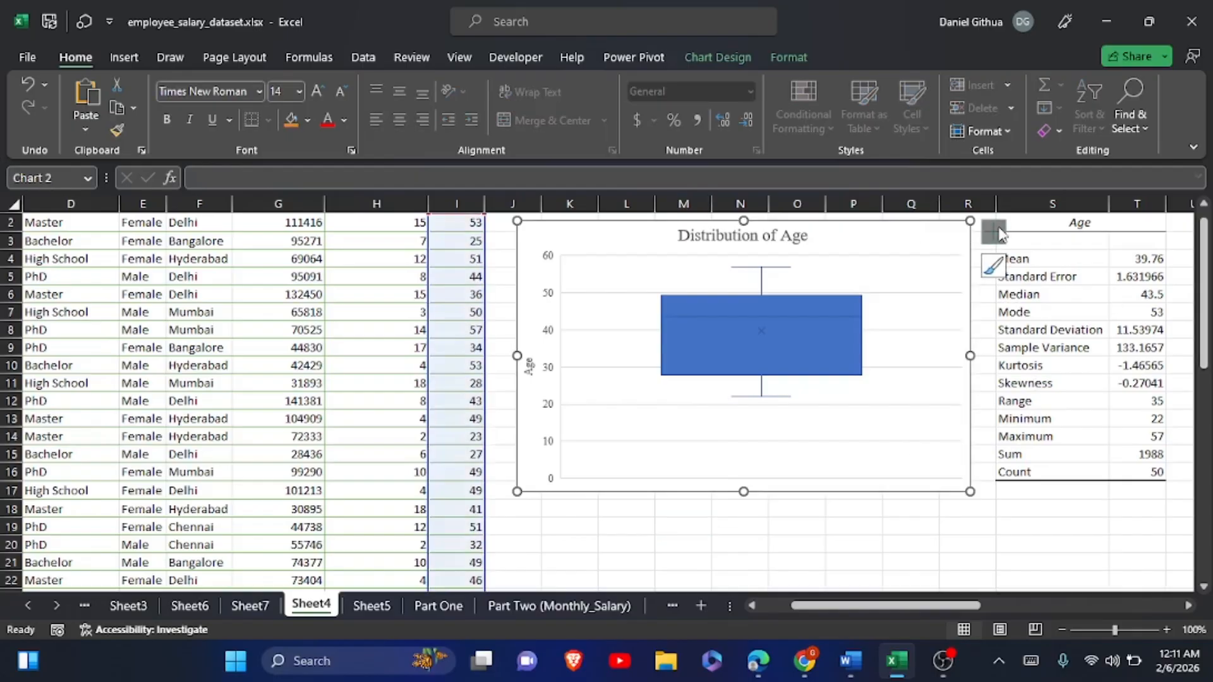
pyautogui.click(994, 232)
pyautogui.click(1039, 308)
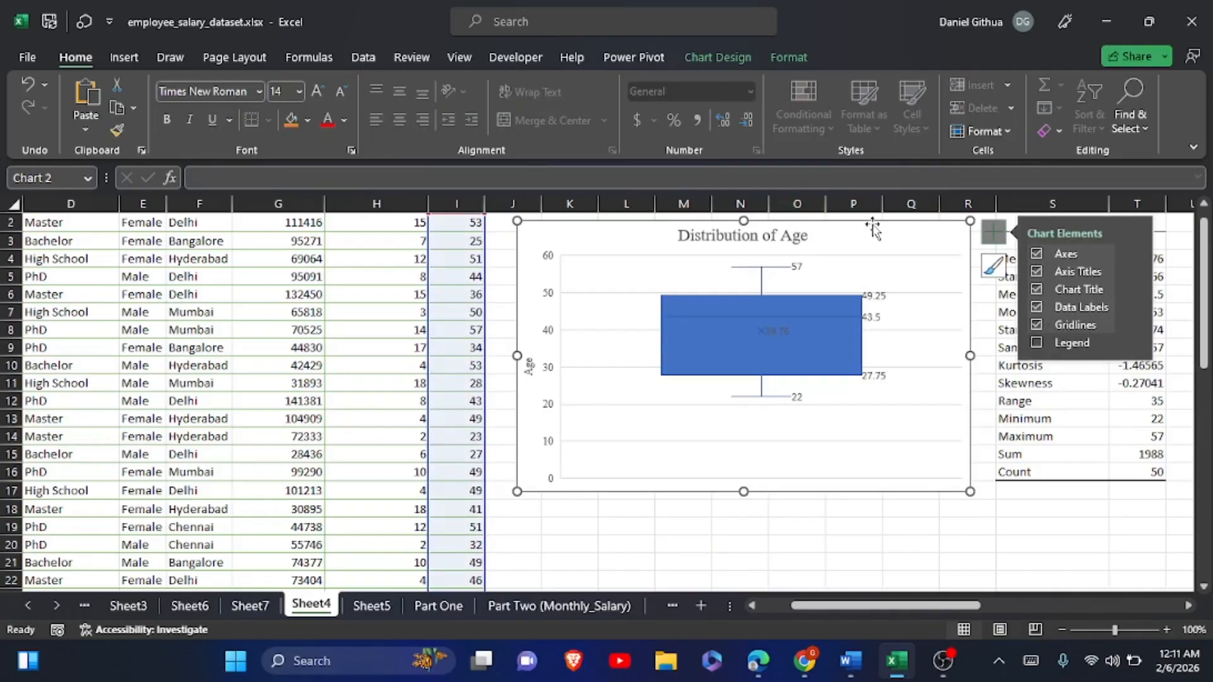
pyautogui.click(976, 526)
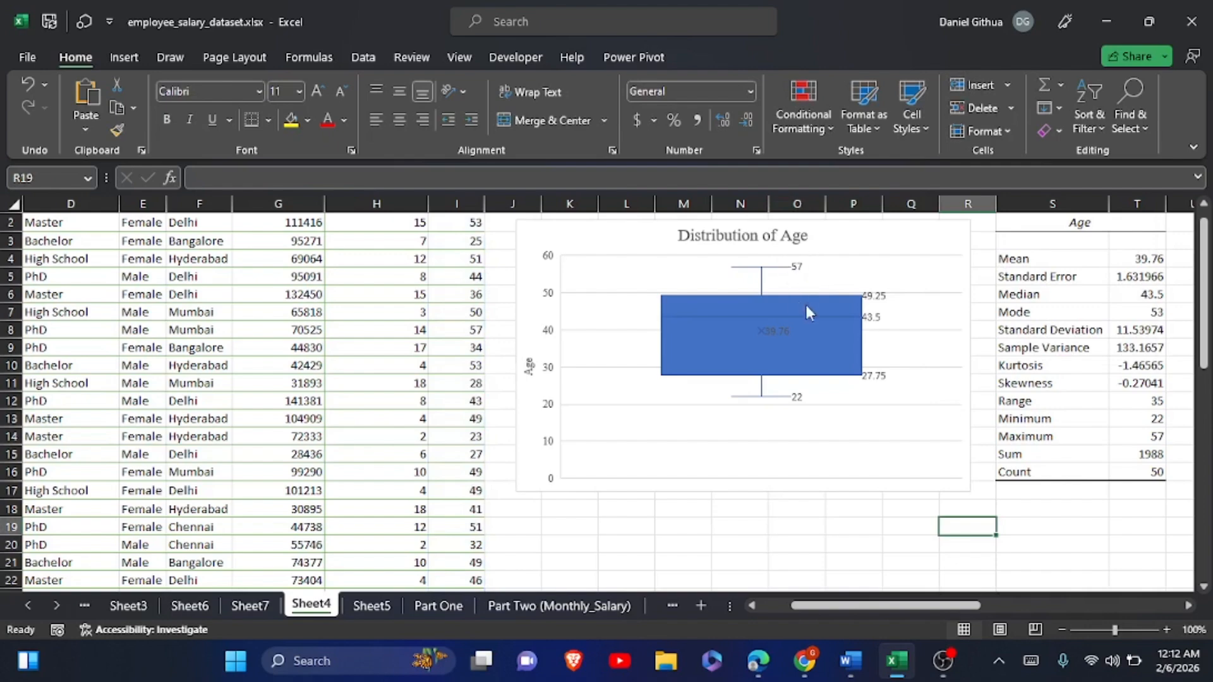
# Examine the data labels for the box plot's upper whisker, lower quartile, median and mean.
pyautogui.moveTo(794, 276)
pyautogui.moveTo(874, 387)
pyautogui.moveTo(872, 325)
pyautogui.moveTo(773, 342)
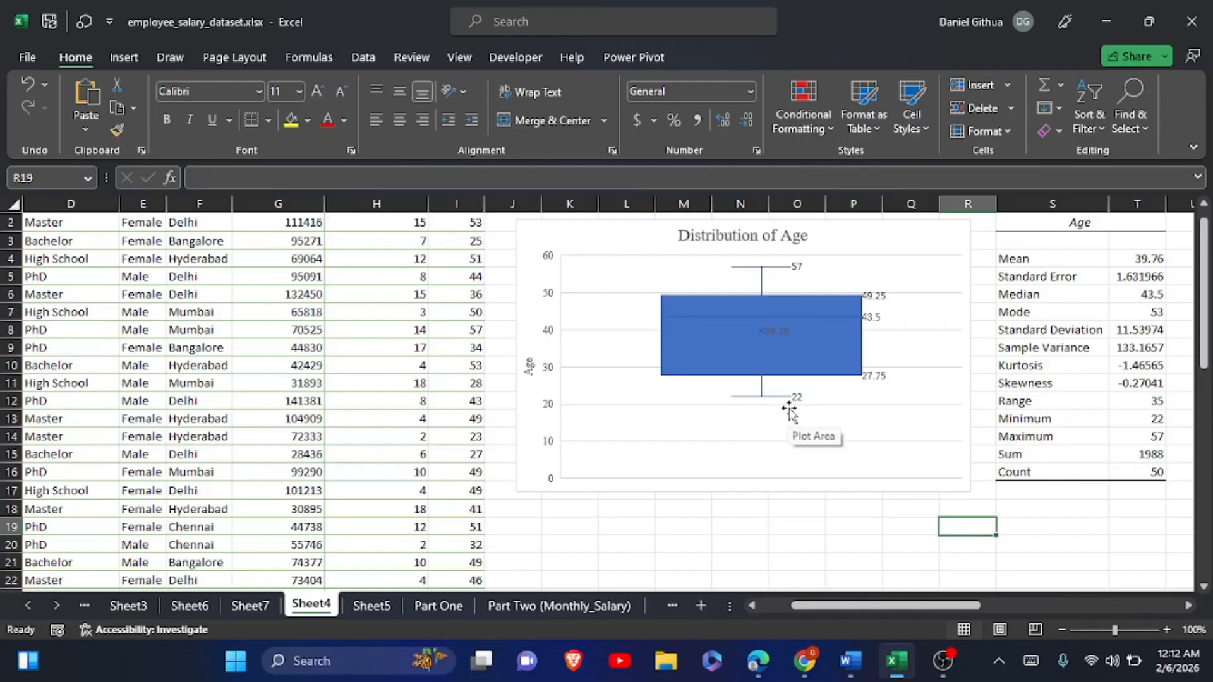
# Set the age in cell I12 to 10 to test how the box plot handles a low value.
pyautogui.click(477, 399)
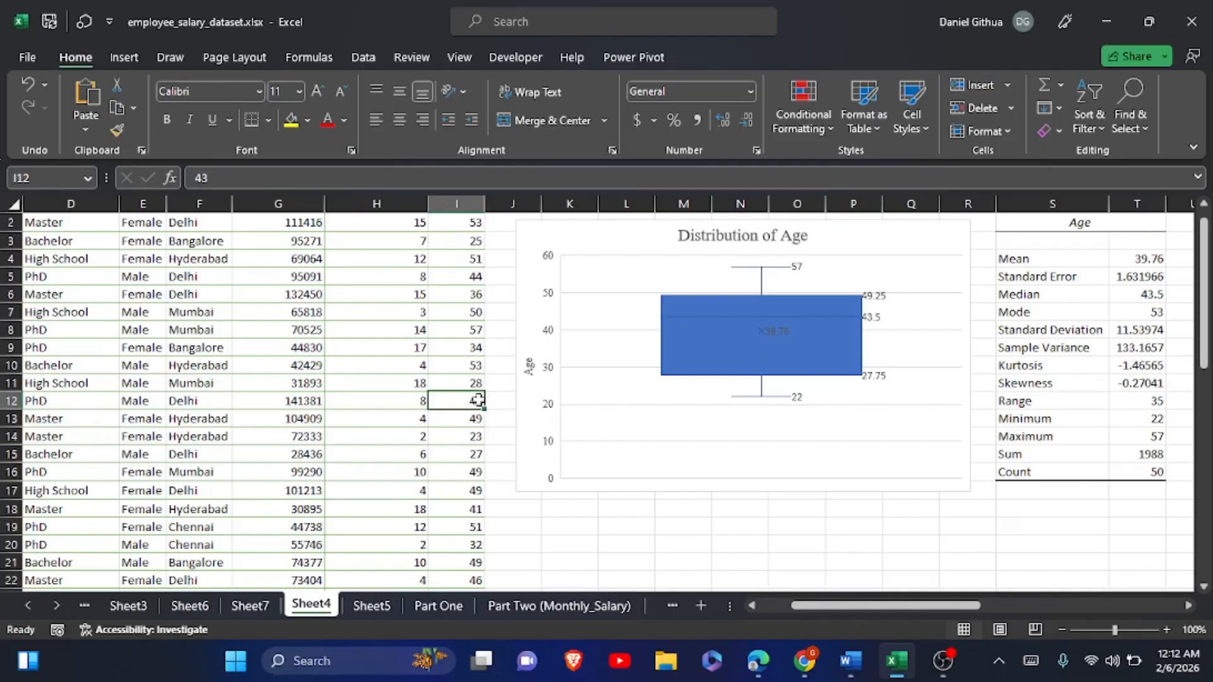
pyautogui.write('10')
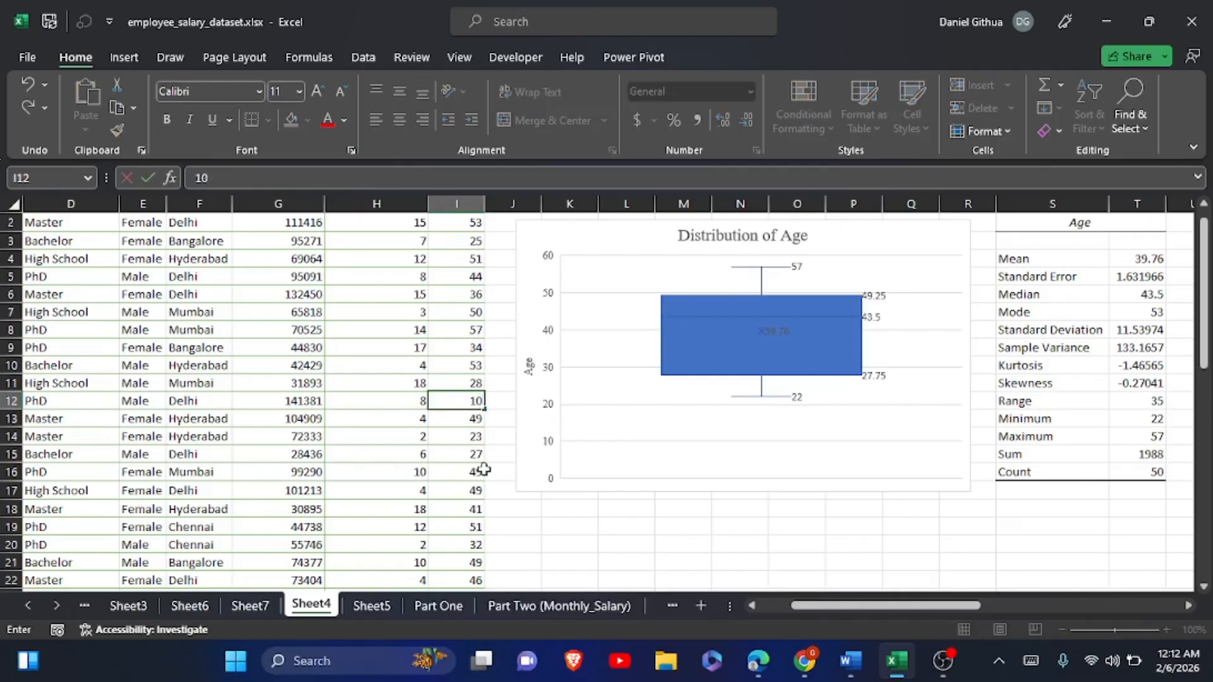
pyautogui.click(483, 471)
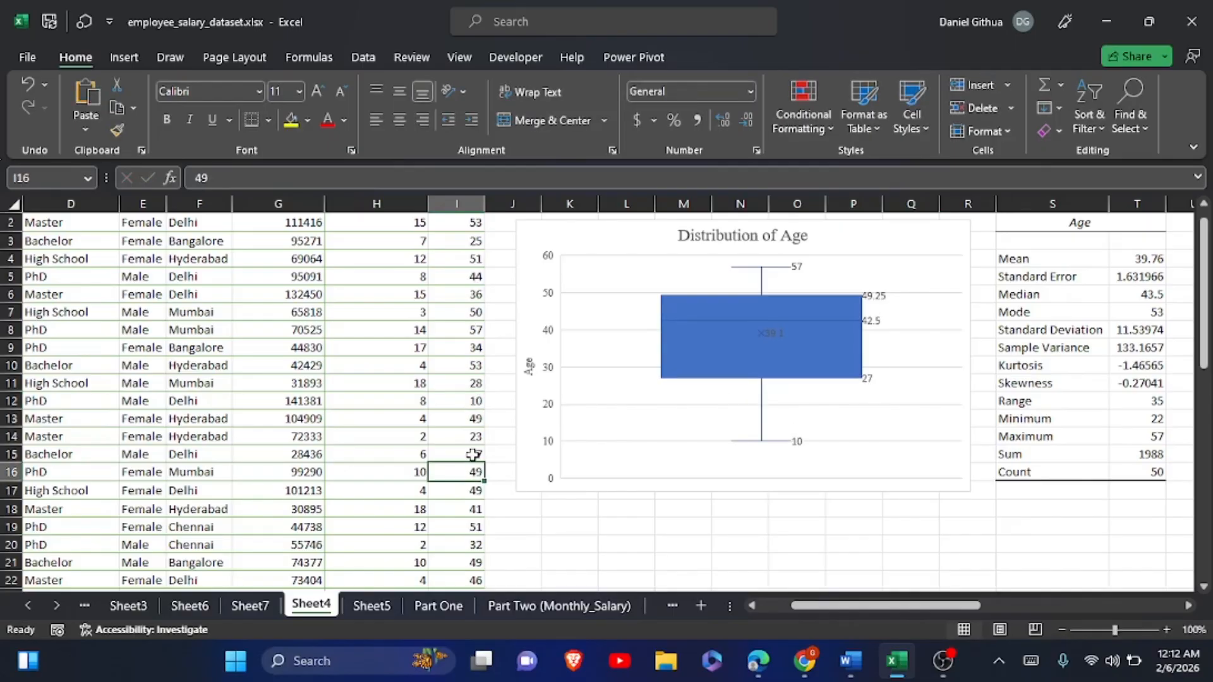
# Lower the test age in cell I12 to 1 to check the box plot for an outlier.
pyautogui.click(471, 399)
pyautogui.write('1')
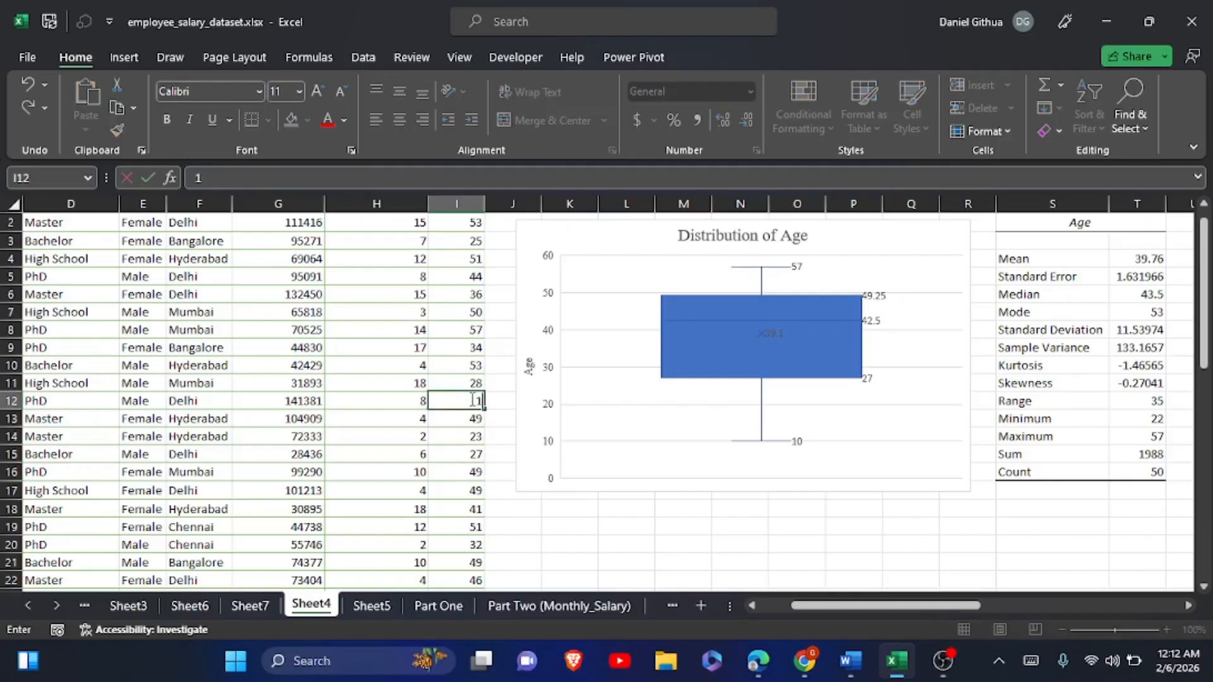
pyautogui.click(499, 511)
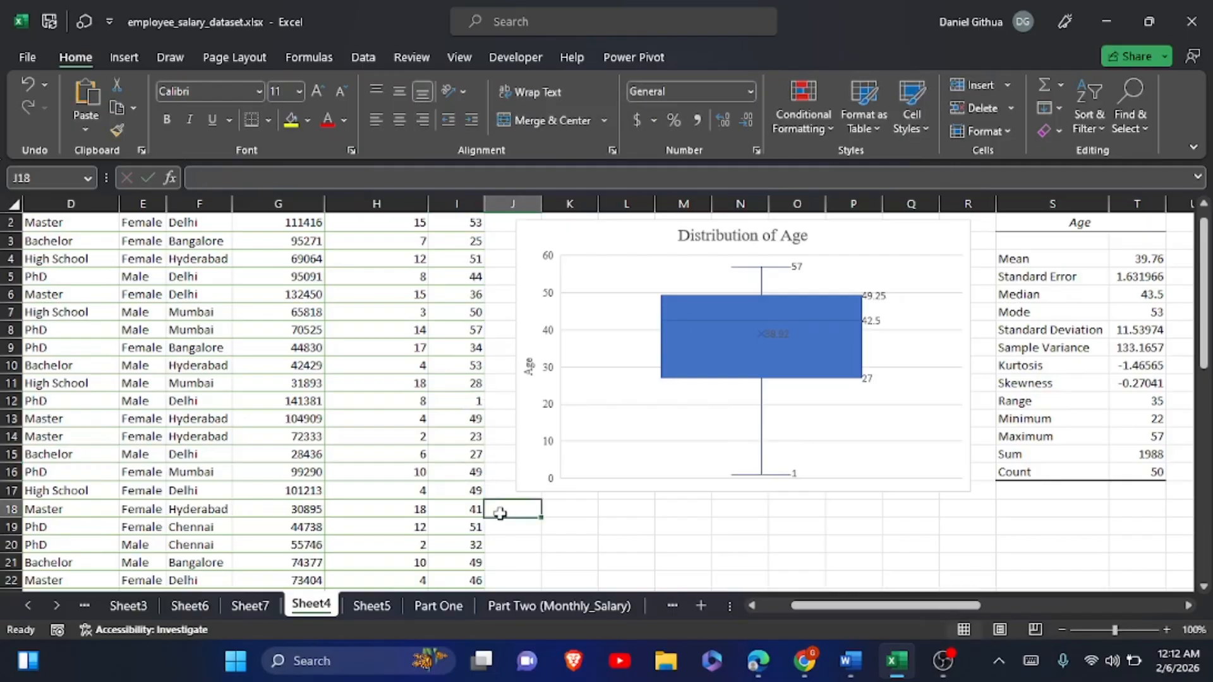
# Undo the low test values entered for the age in cell I12.
pyautogui.click(474, 387)
pyautogui.click(471, 398)
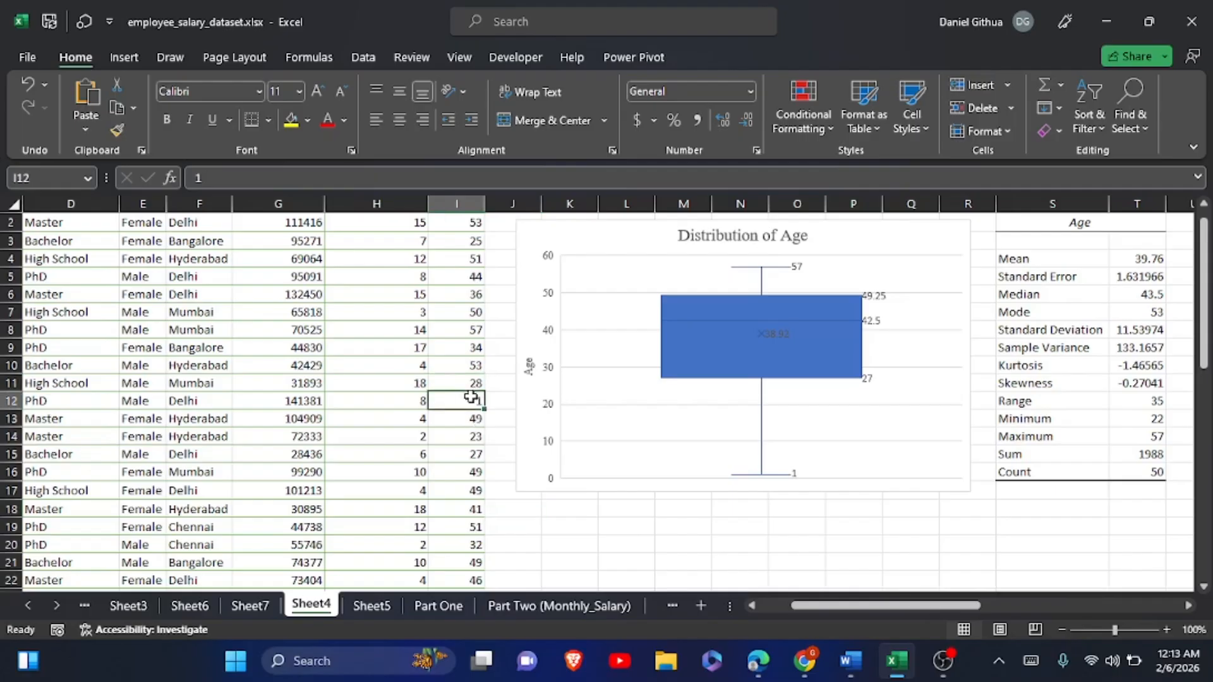
pyautogui.click(26, 81)
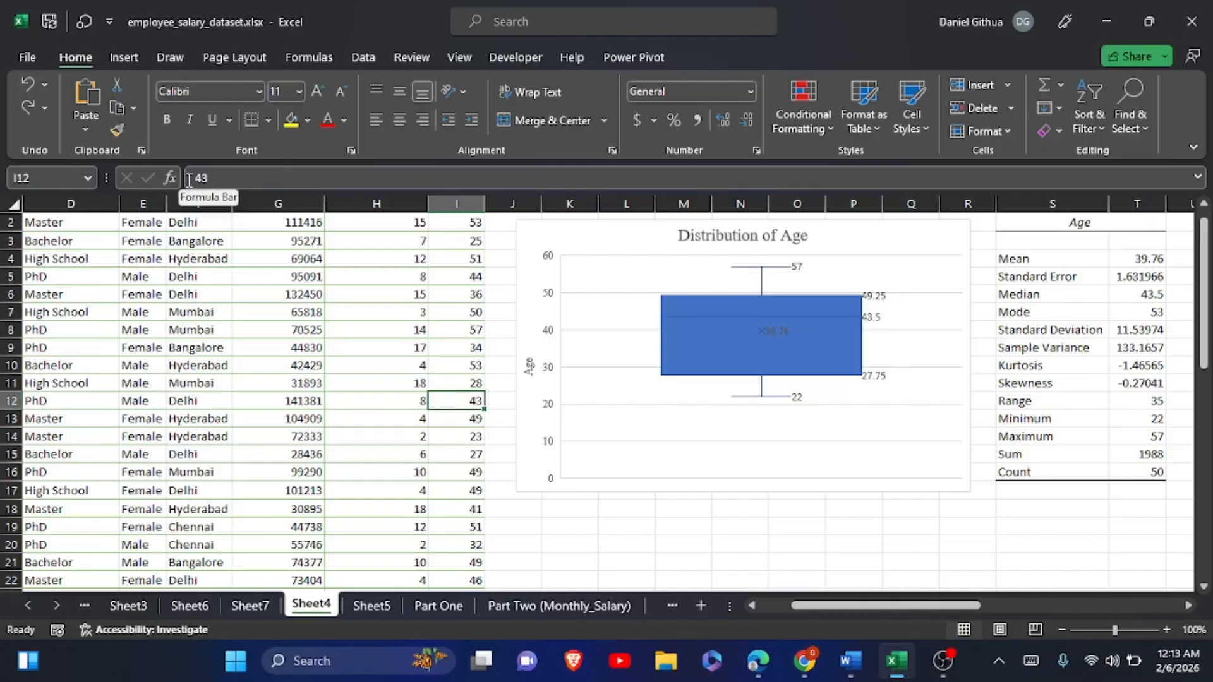
# Set the age in cell I12 to 100 and check the box plot for a high outlier.
pyautogui.write('100')
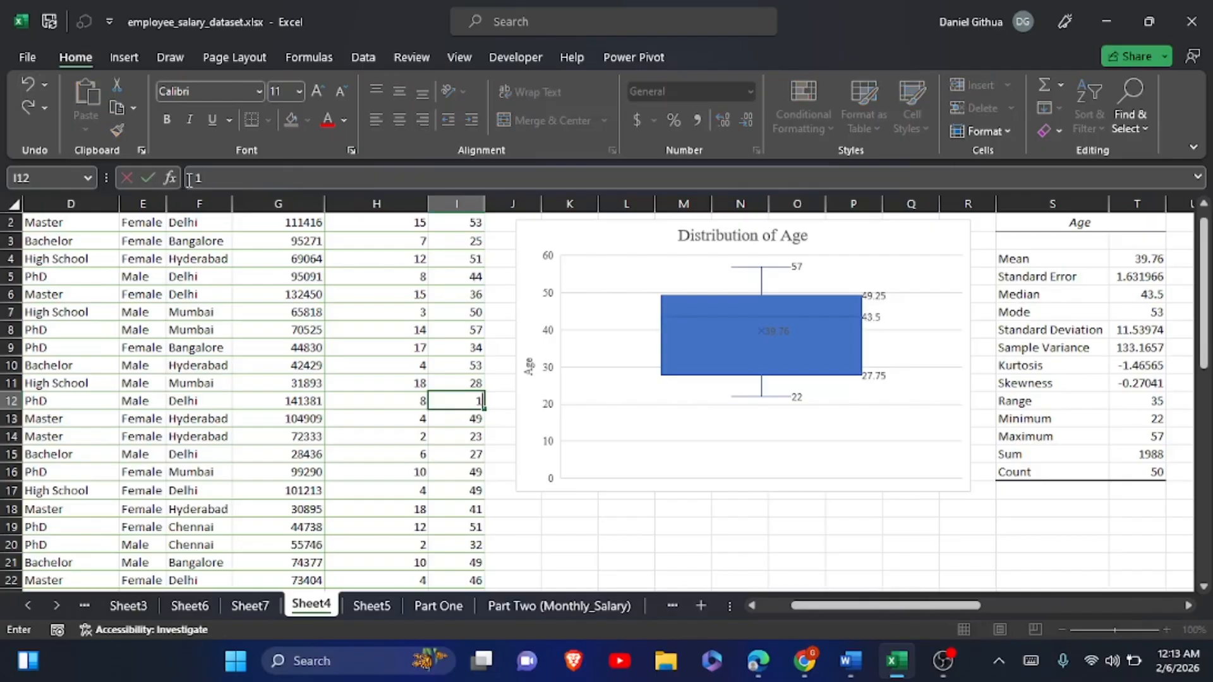
pyautogui.click(513, 476)
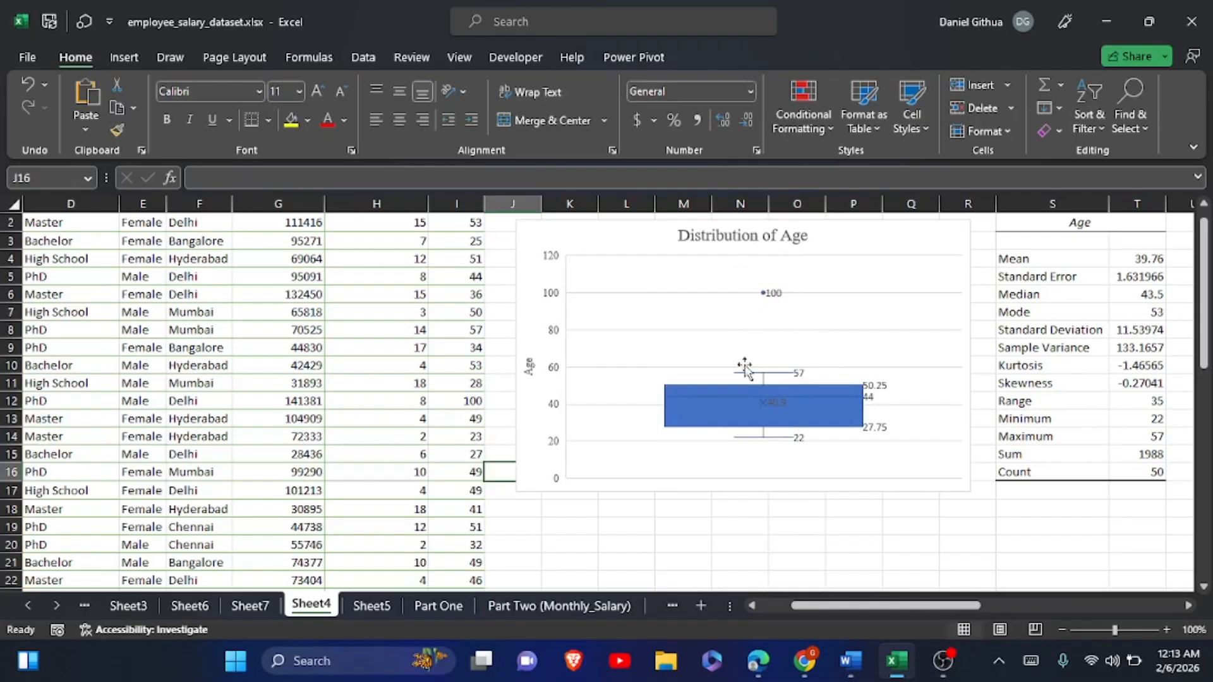
pyautogui.moveTo(762, 411)
# Set the age in cell I12 to 75 and check the box plot's upper whisker and quartile.
pyautogui.click(466, 403)
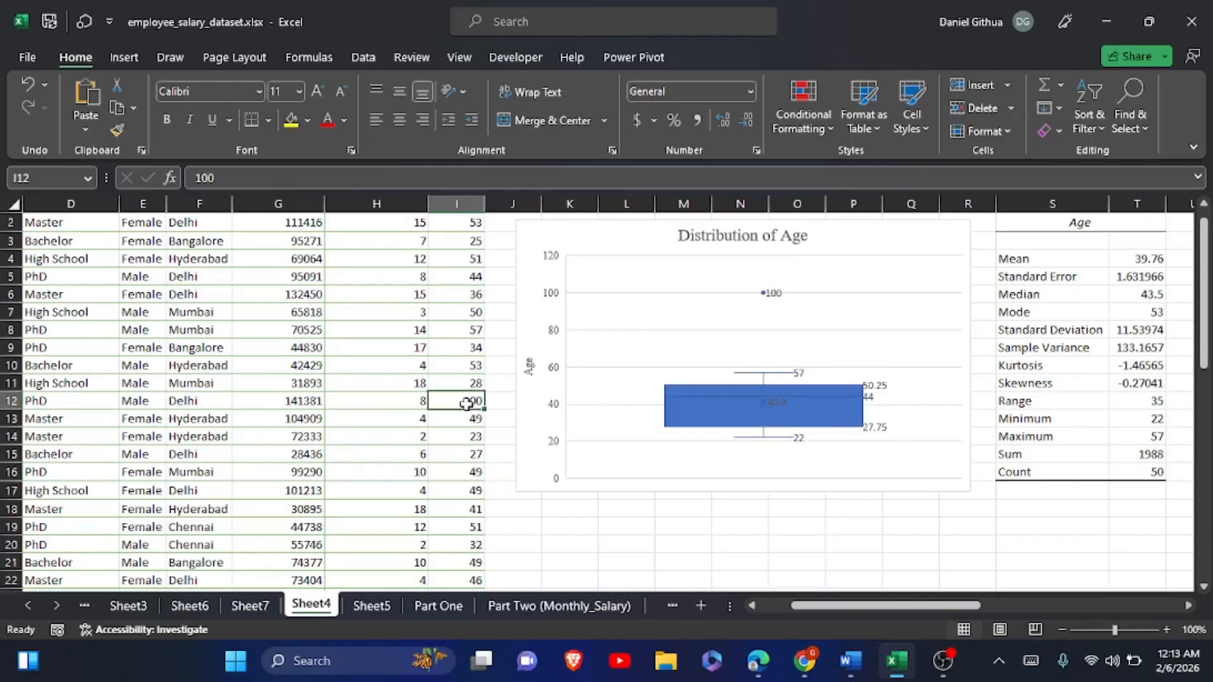
pyautogui.write('75')
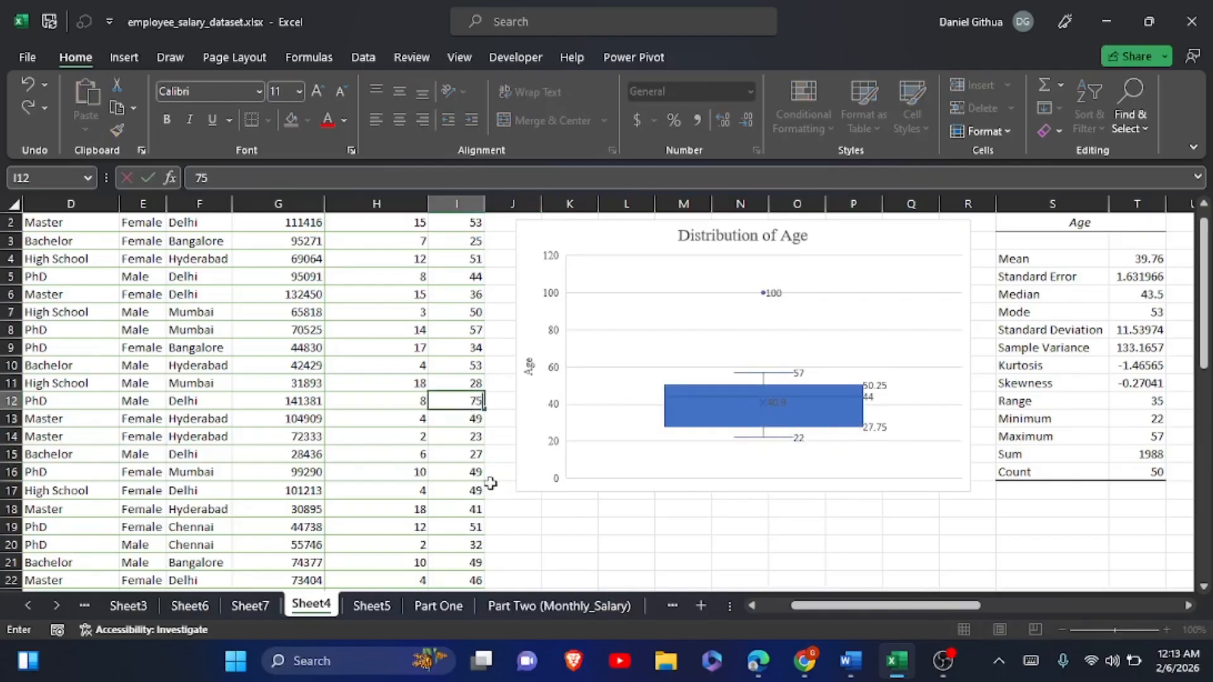
pyautogui.click(637, 578)
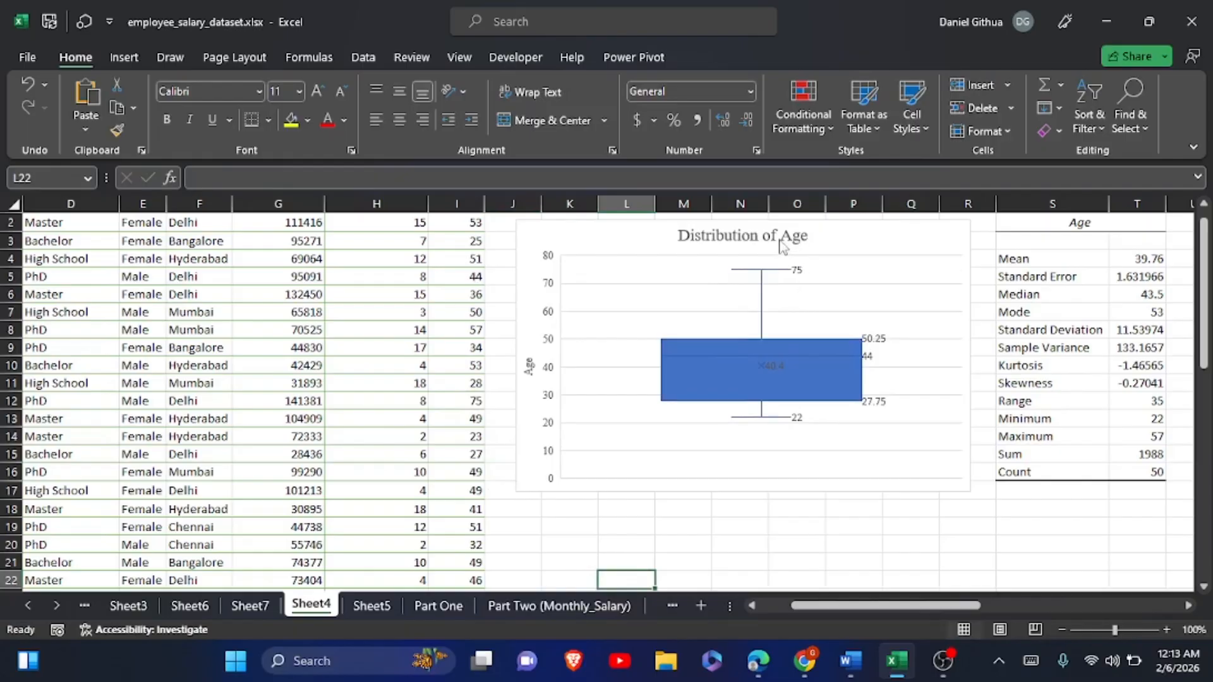
pyautogui.moveTo(804, 341)
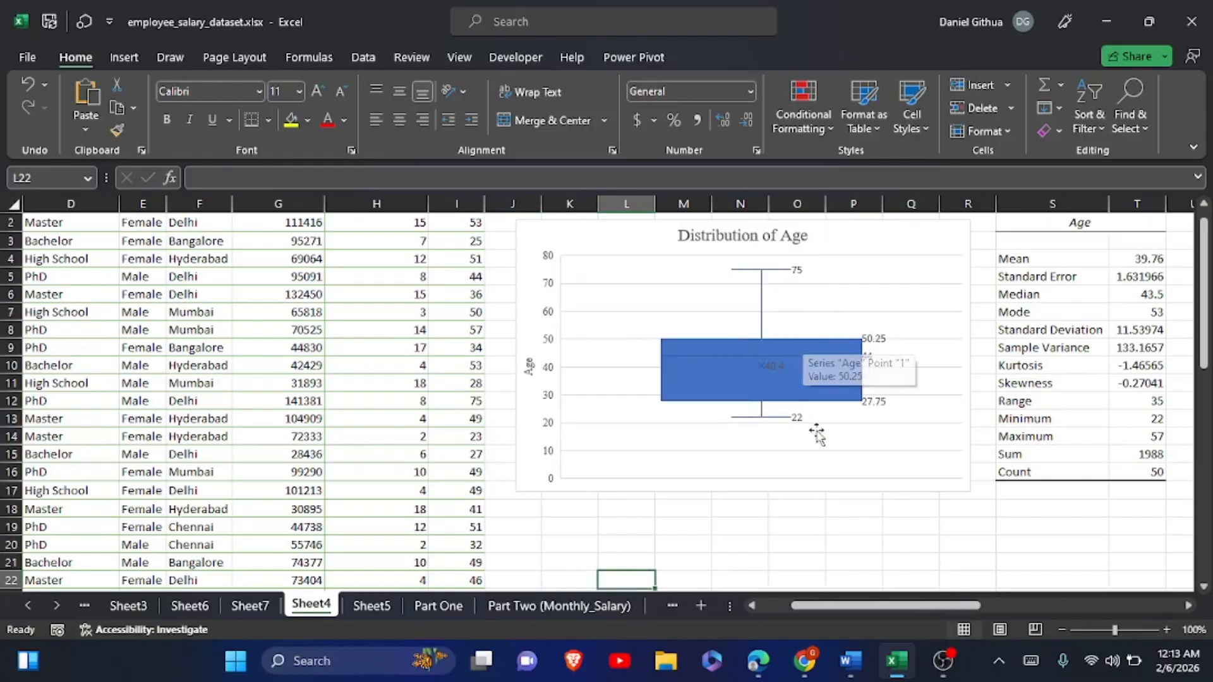
pyautogui.click(808, 559)
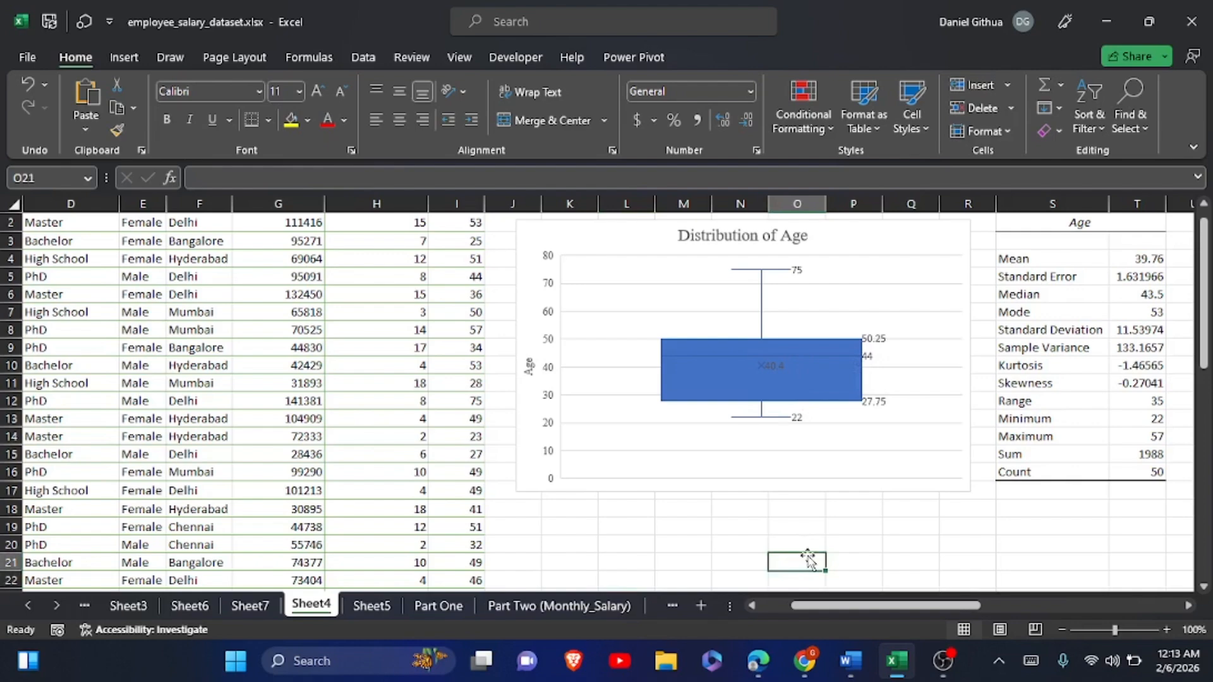